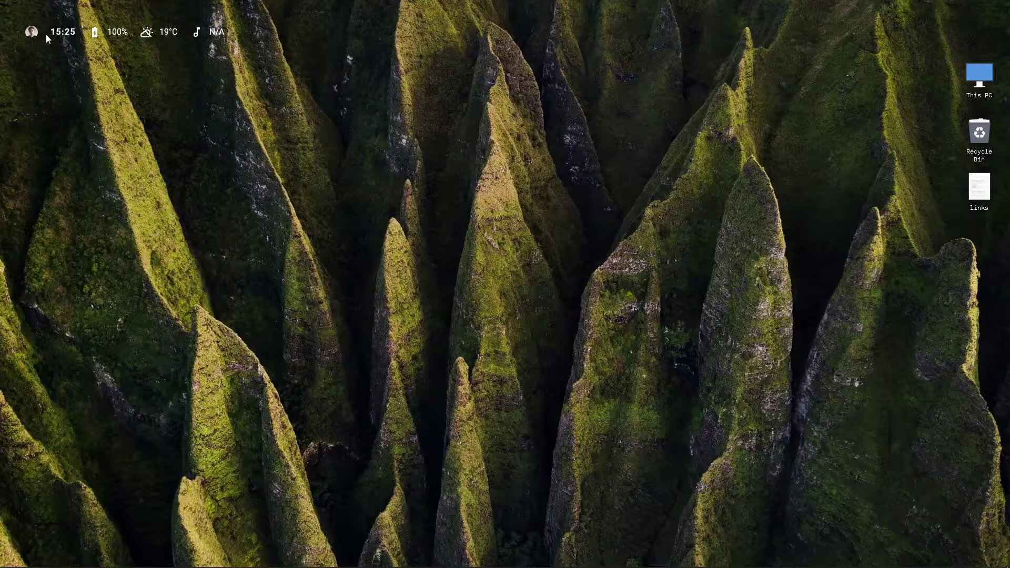
View the desktop bar's calendar and weather forecast widgets, and refresh the desktop
click(64, 38)
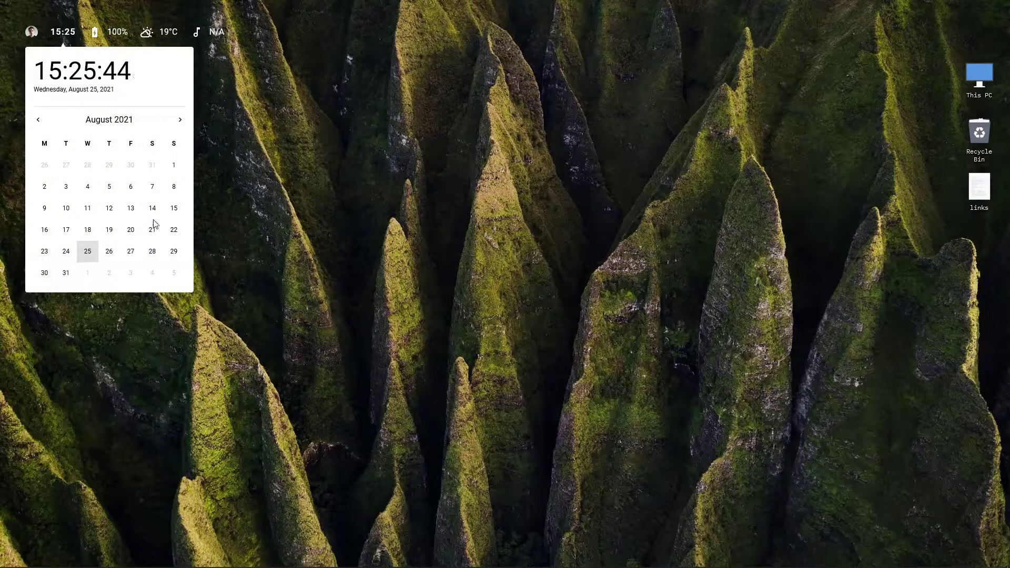
click(98, 42)
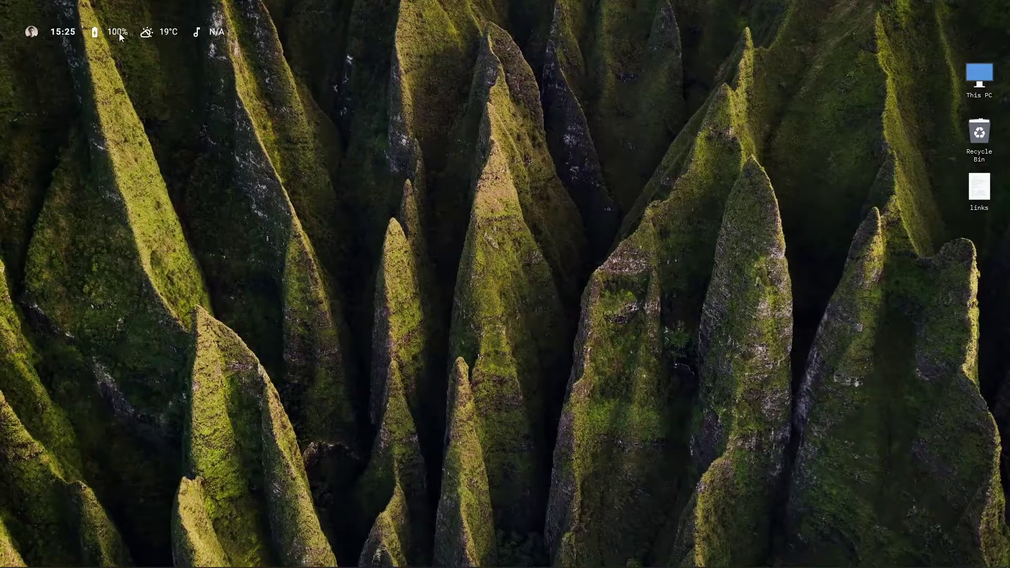
click(164, 31)
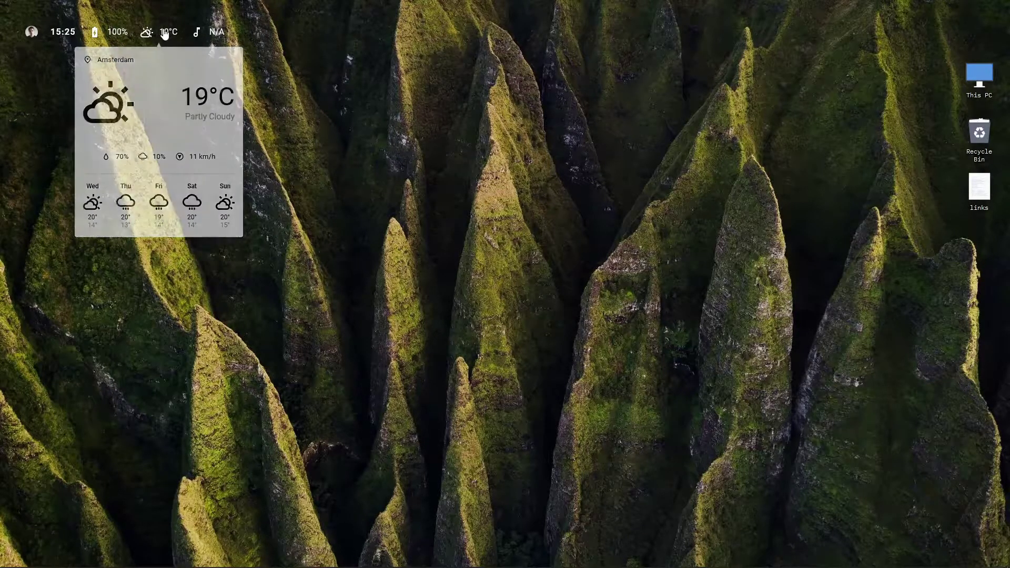
right_click(478, 201)
click(492, 246)
Look over the themed This PC and Control Panel windows, refreshing the drive overview and closing Control Panel
double_click(979, 79)
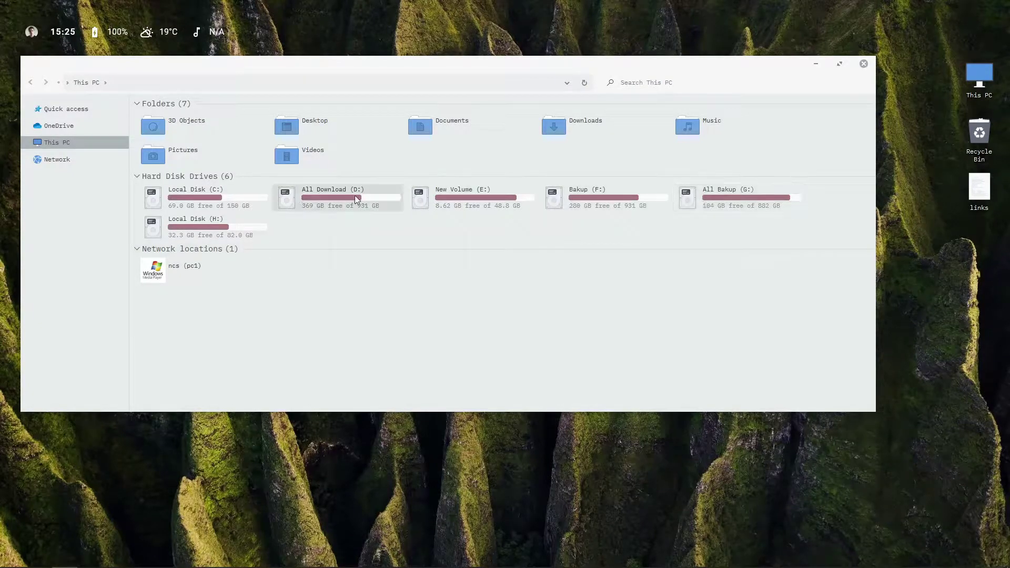
right_click(524, 233)
click(538, 275)
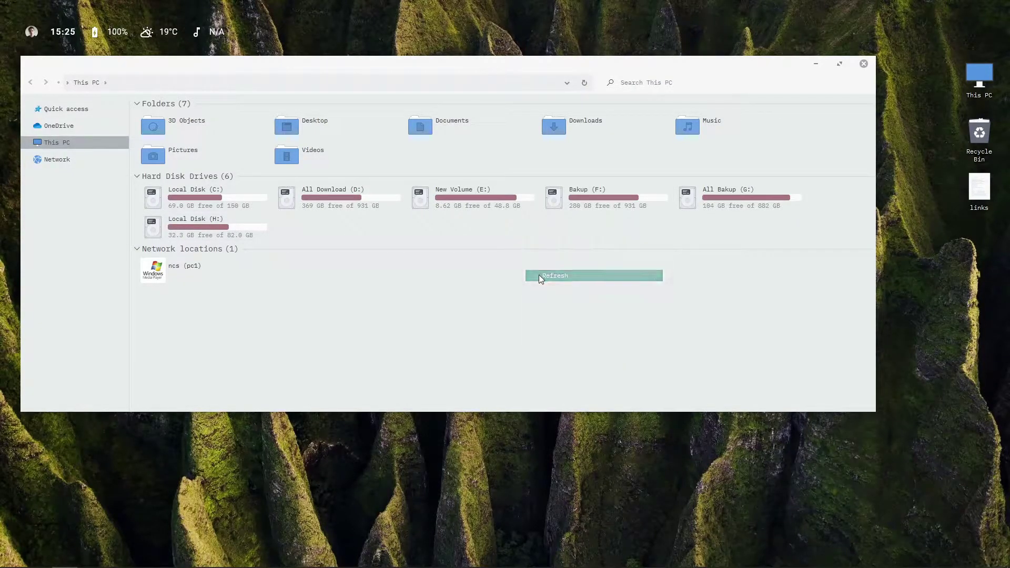
click(26, 142)
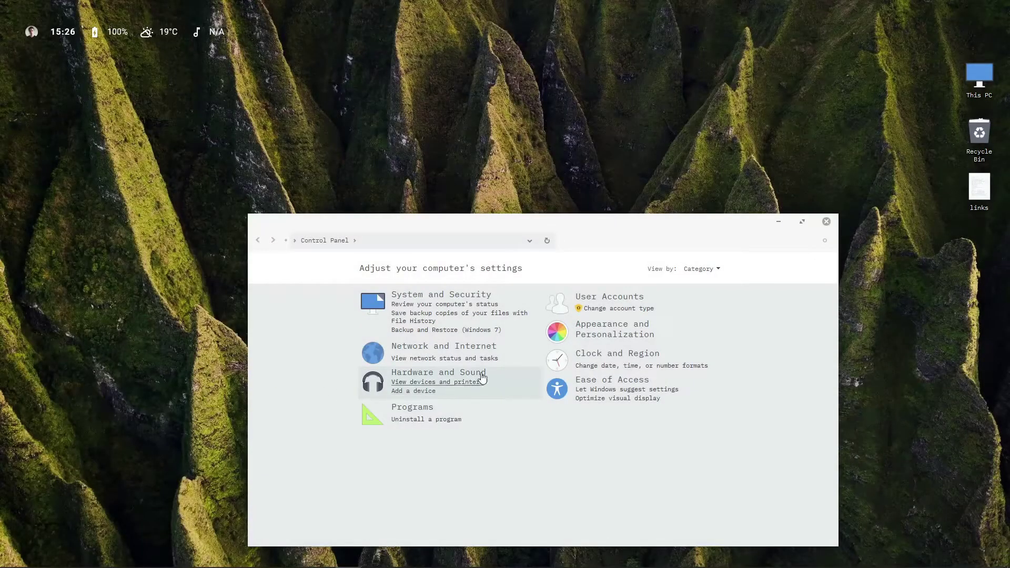
drag(604, 222, 603, 125)
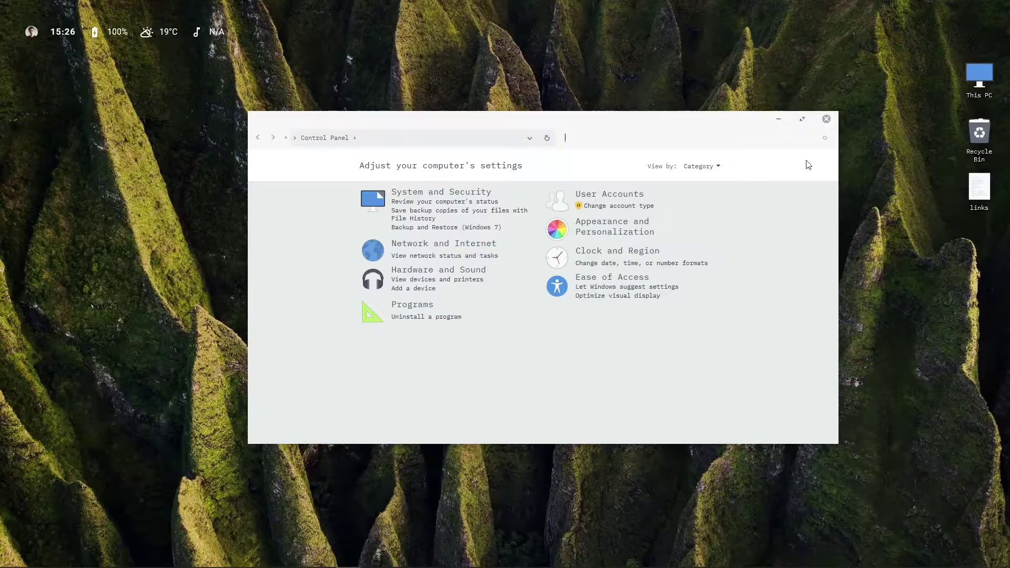
click(826, 120)
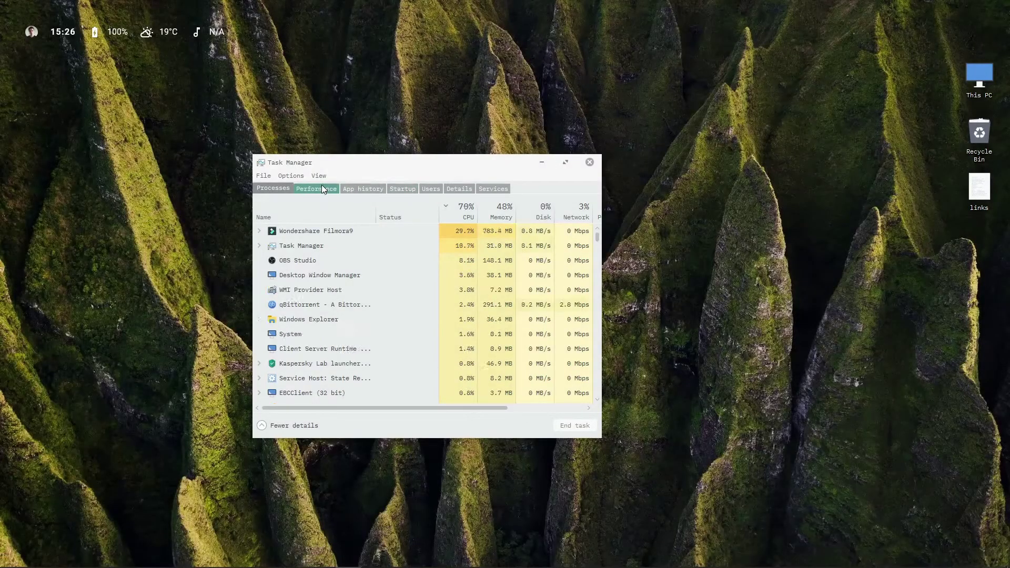
Examine the disk, memory and CPU performance graphs in Task Manager and close it
click(322, 189)
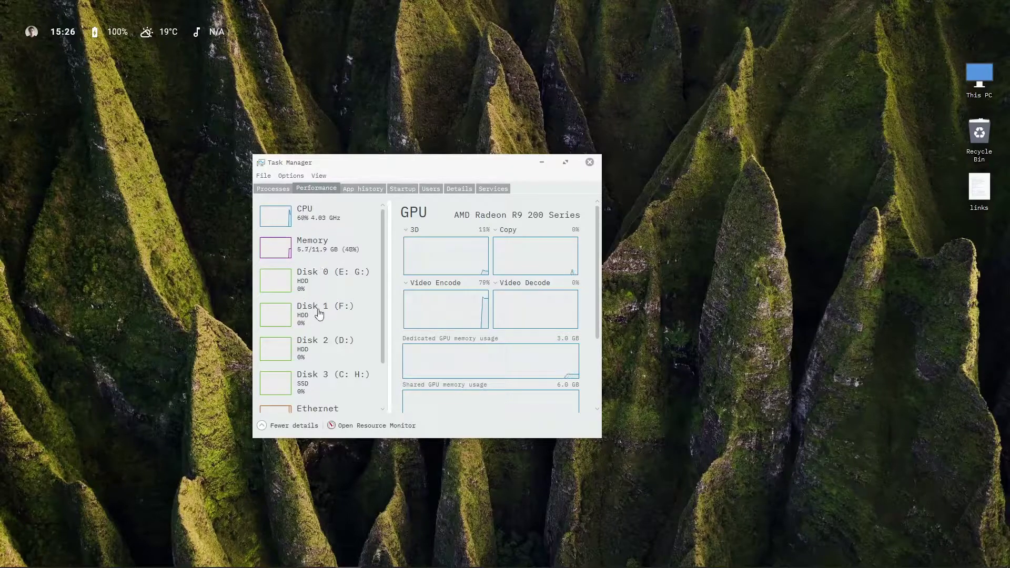
click(318, 377)
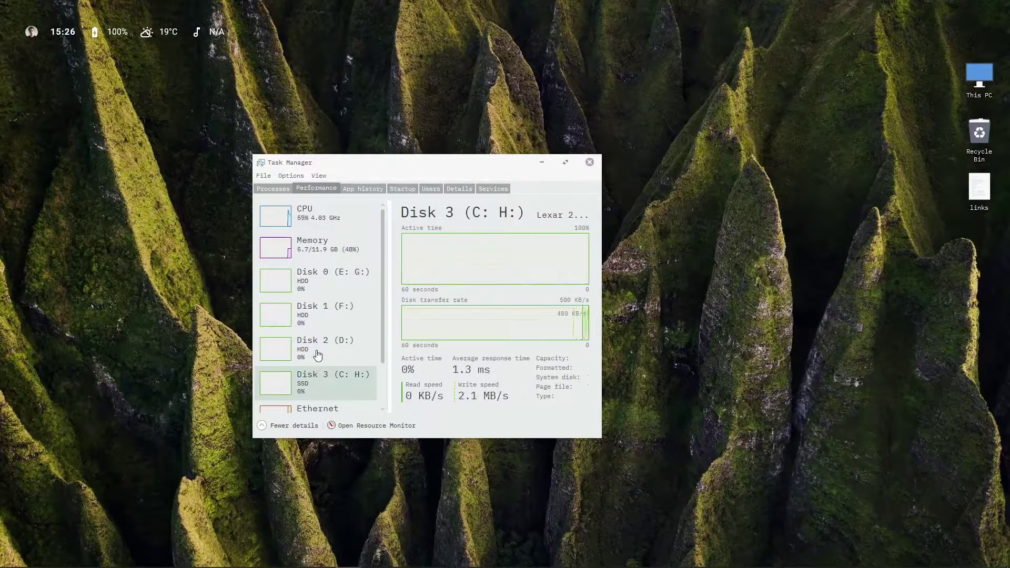
click(318, 352)
click(320, 321)
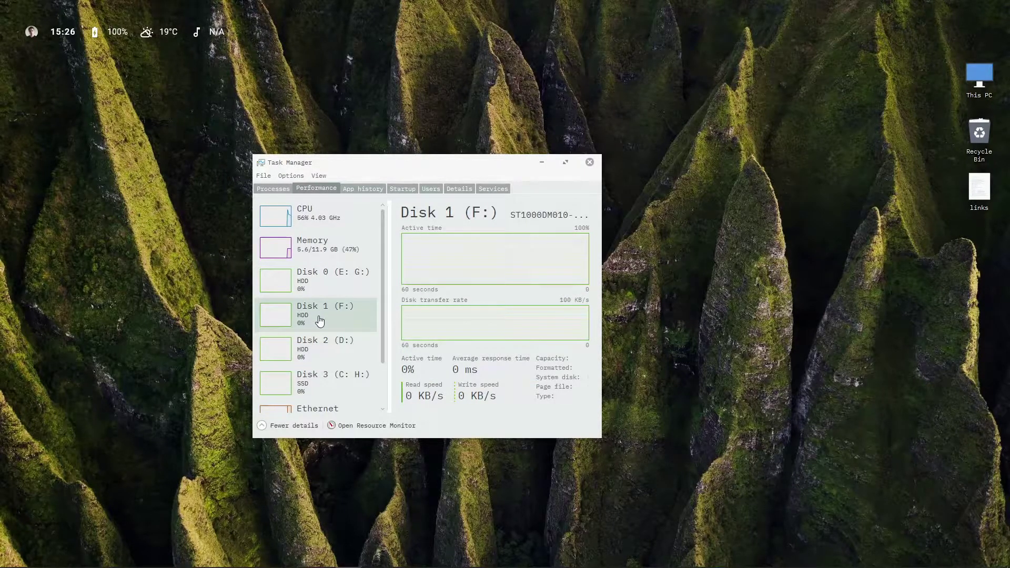
click(320, 282)
click(321, 253)
click(352, 190)
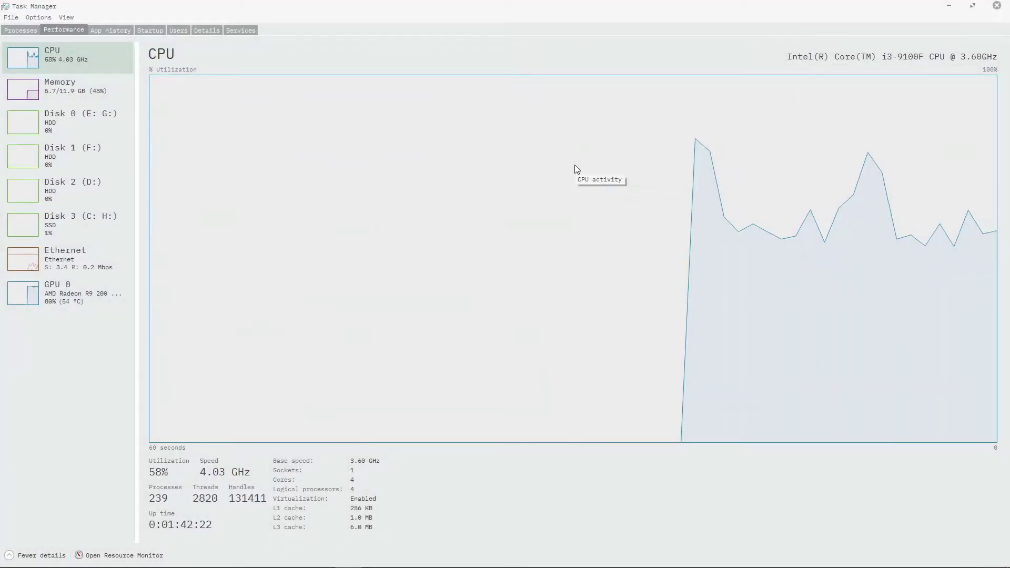
click(996, 5)
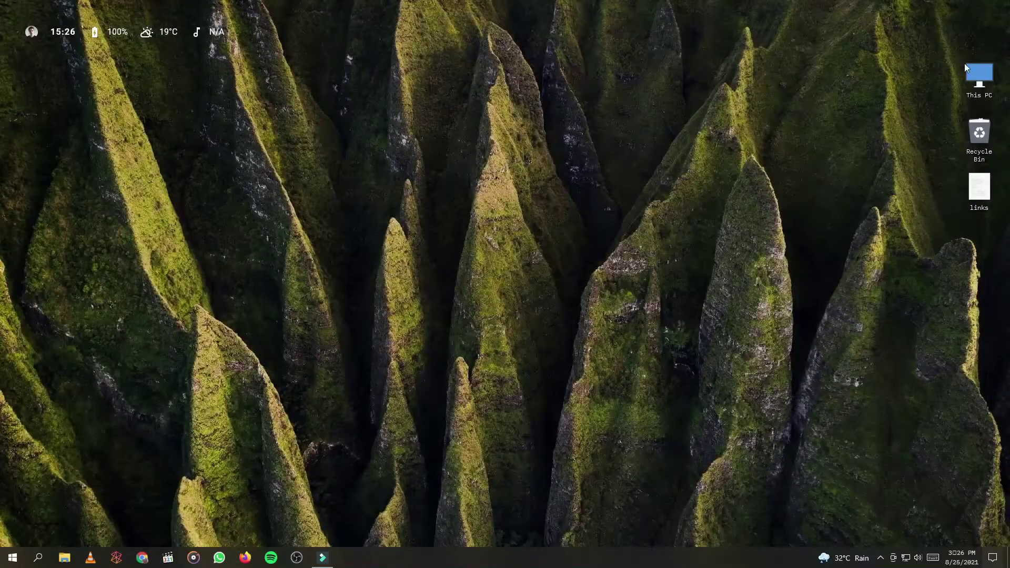
right_click(560, 289)
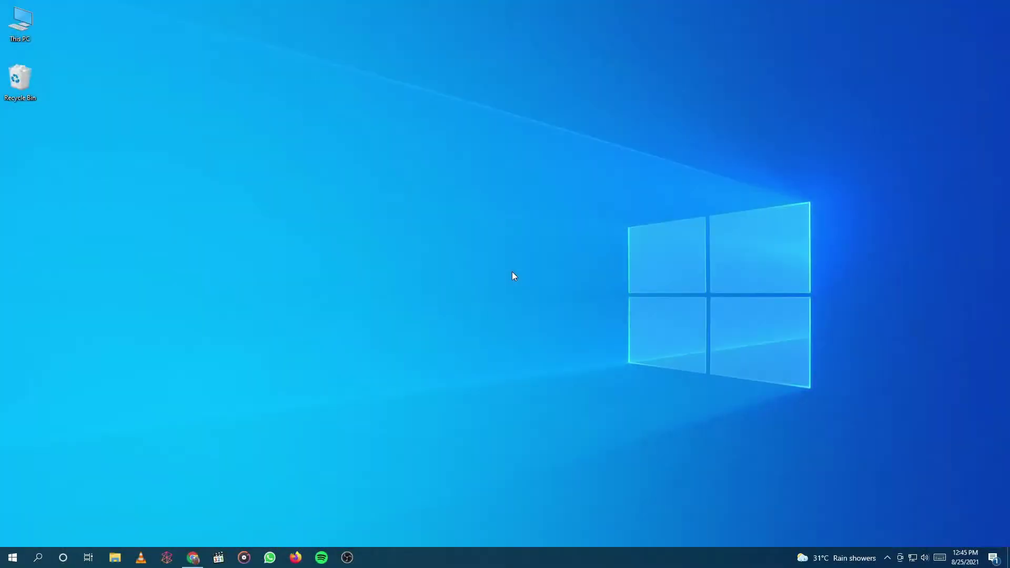
Open the restore point settings and turn on system protection for Local Disk (C:)
key(super)
text(cre)
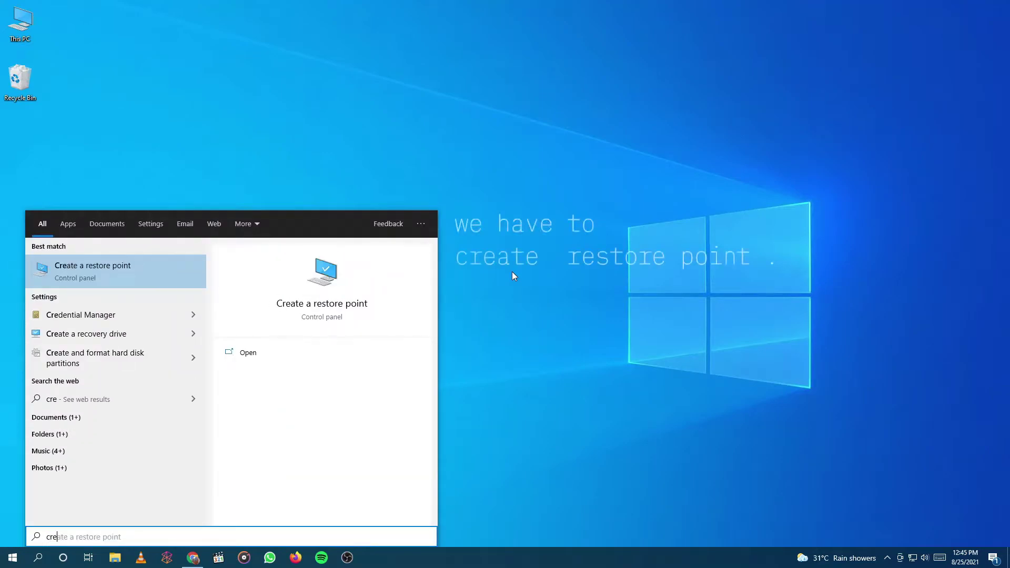
click(357, 355)
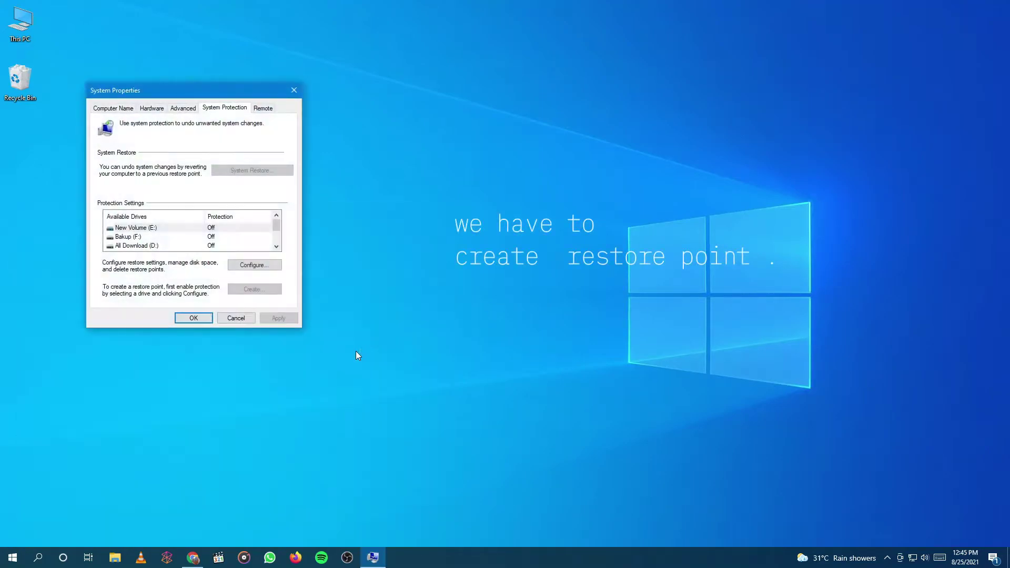
click(175, 230)
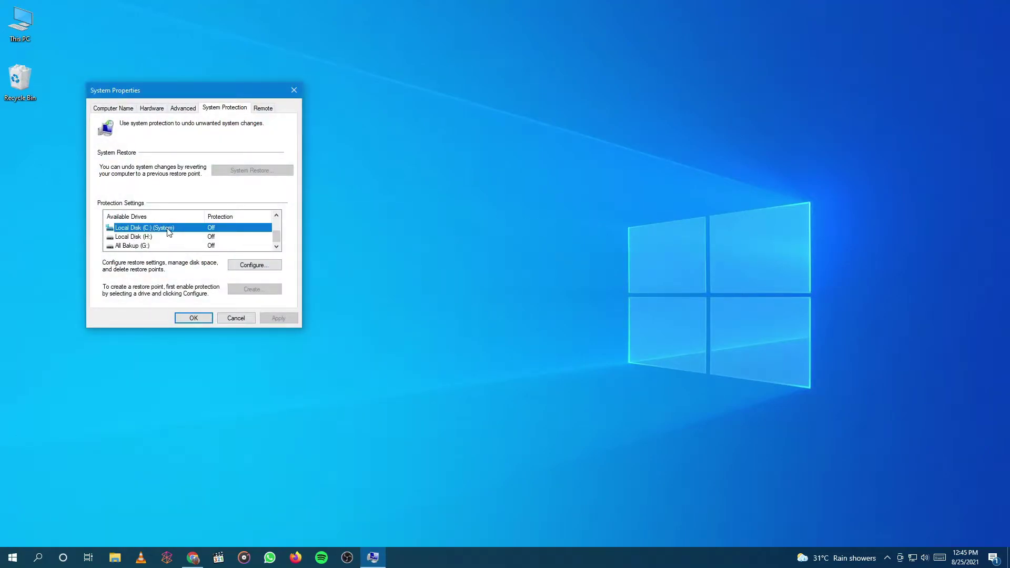
click(241, 266)
click(170, 167)
click(228, 339)
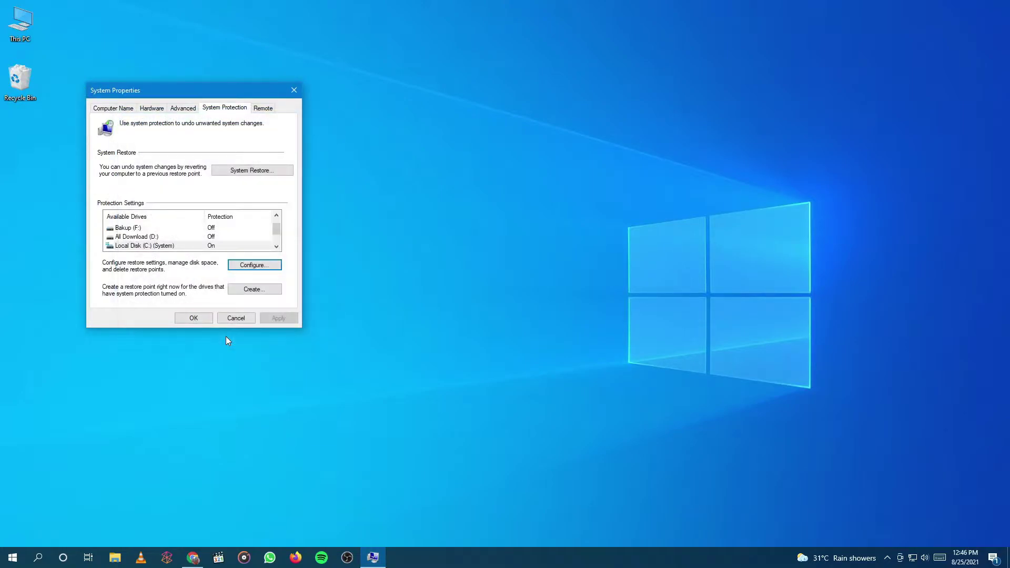
Create a restore point named "theme" and close System Properties
click(255, 291)
text(theme)
click(245, 208)
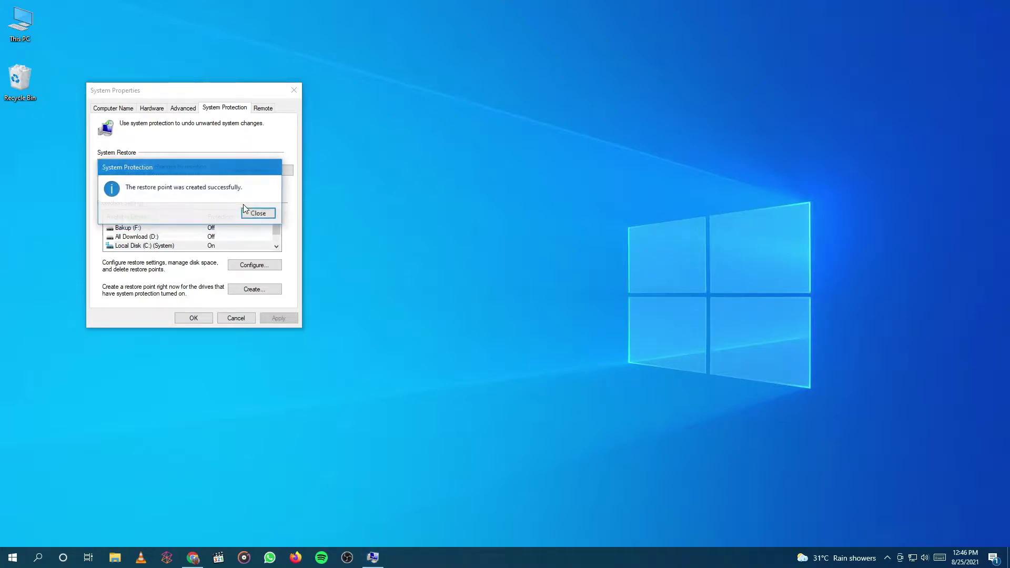
click(246, 211)
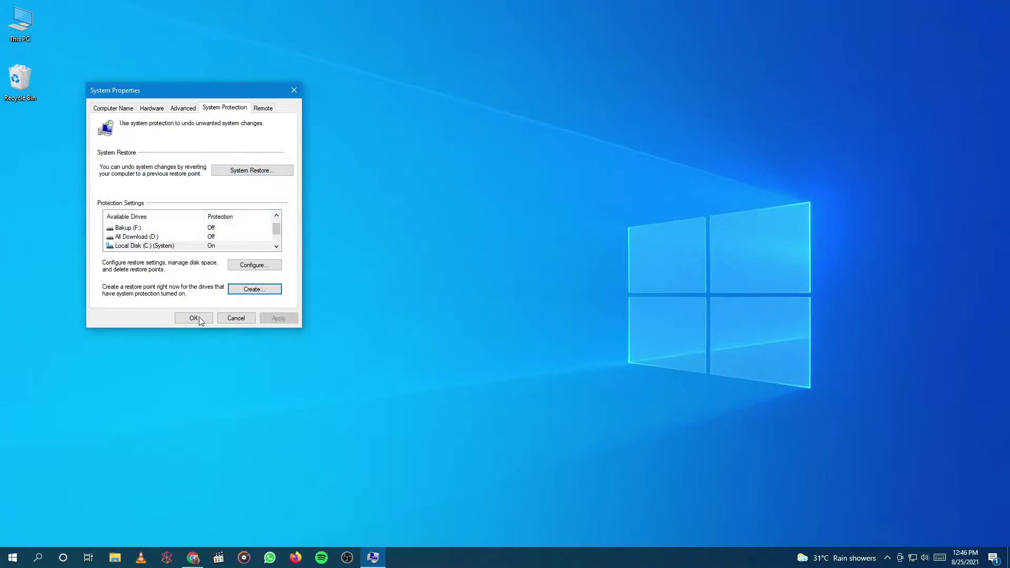
click(204, 317)
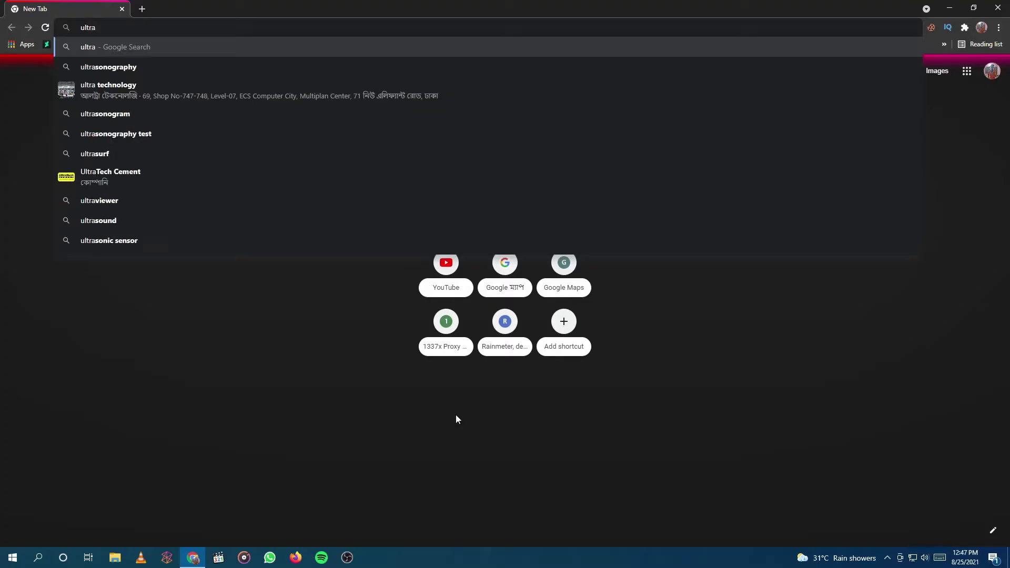
Search the web for "ultrauxthemepatcher" and download UltraUXThemePatcher from the M. Hoefs homepage
text(uxthemepatcher)
key(Return)
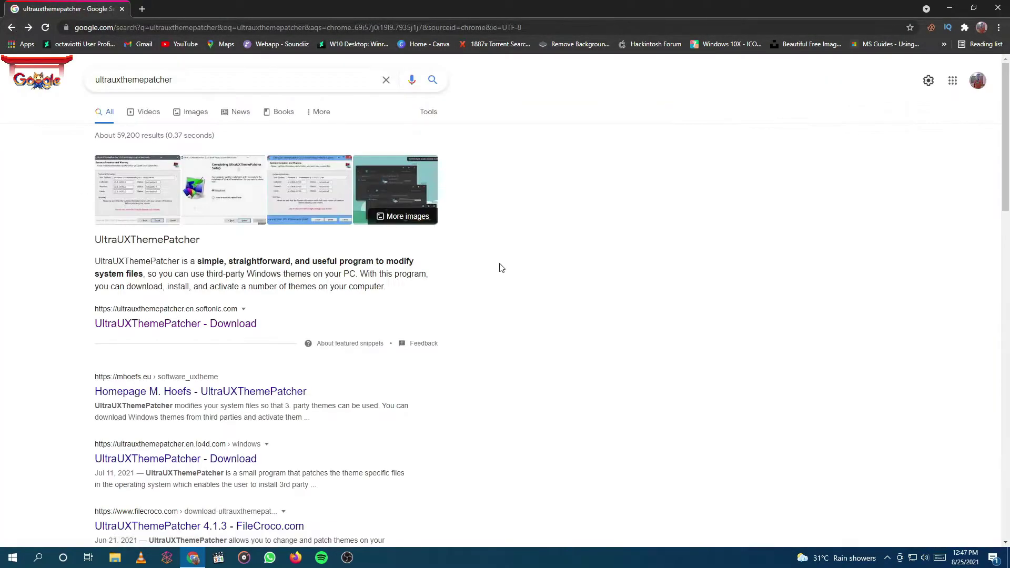
scroll(217, 238, down, 3)
click(217, 234)
click(753, 169)
Search for "oldnewexplorer" in a new browser tab and download OldNewExplorer.rar from the MSFN topic
click(141, 9)
text(ol)
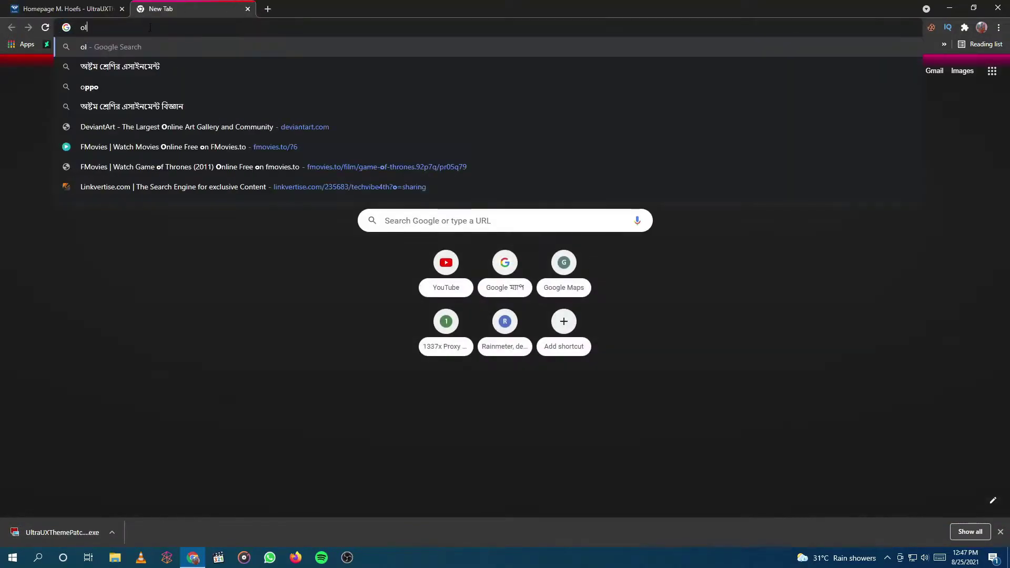
text(dnewexplorer)
key(Return)
click(173, 404)
scroll(443, 314, down, 10)
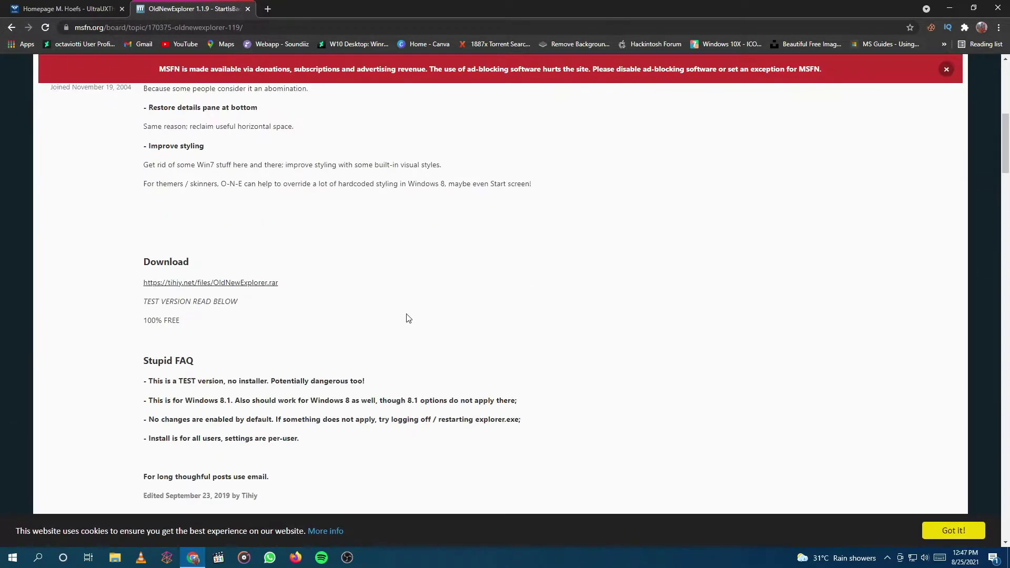
scroll(506, 271, down, 3)
click(268, 248)
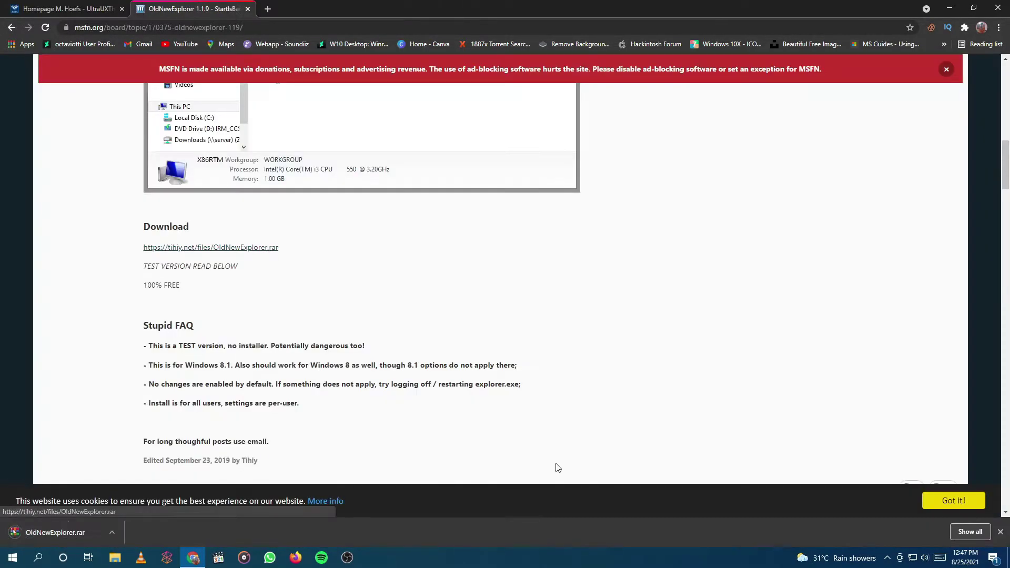
Search for "winaero tweaker" in a new browser tab and download winaerotweaker.zip from the Winaero site
key(ctrl+t)
text(wwinaero tw)
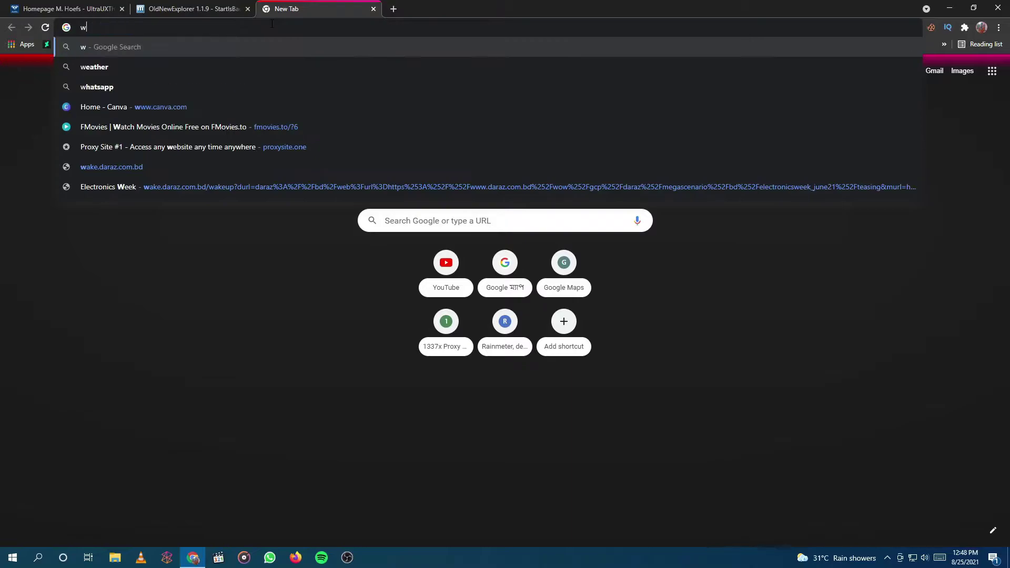
click(251, 67)
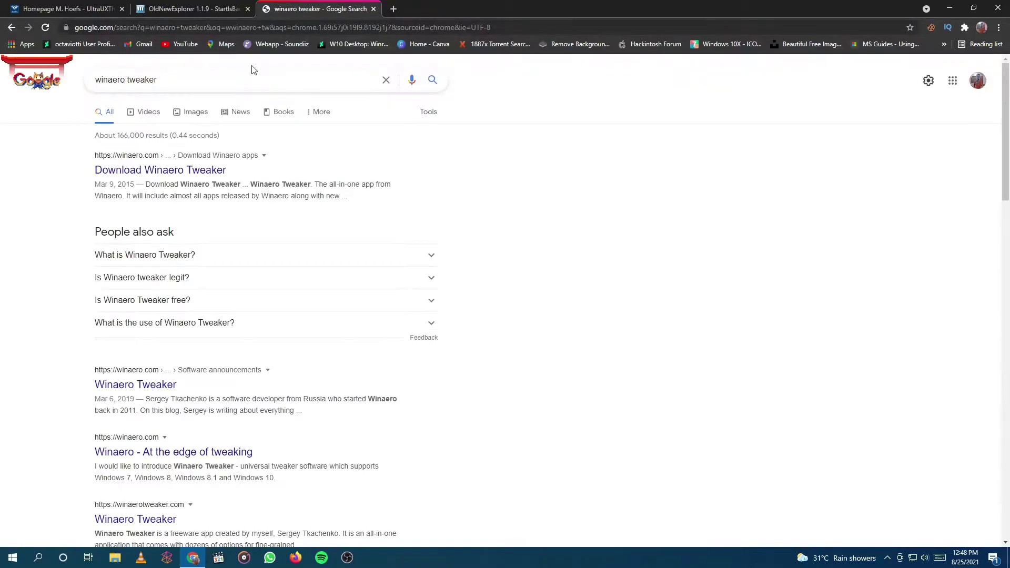
click(214, 170)
scroll(214, 170, down, 3)
scroll(213, 171, down, 6)
click(368, 337)
scroll(370, 339, down, 5)
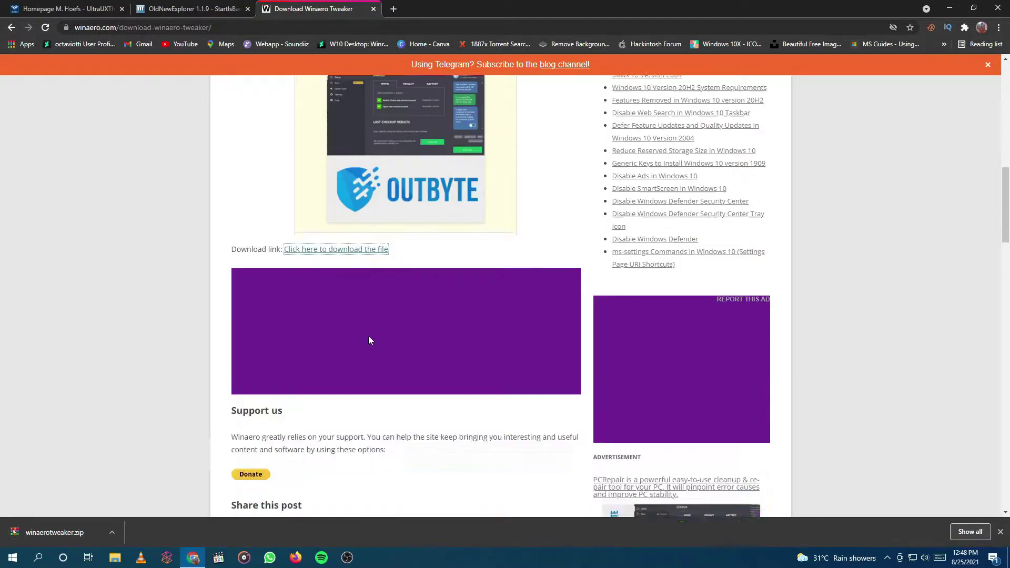
Find 7TSP GUI 2019 Edition on DeviantArt, signing in with the saved login, and download its archive before closing the browser
click(394, 9)
text(devientart 7stp)
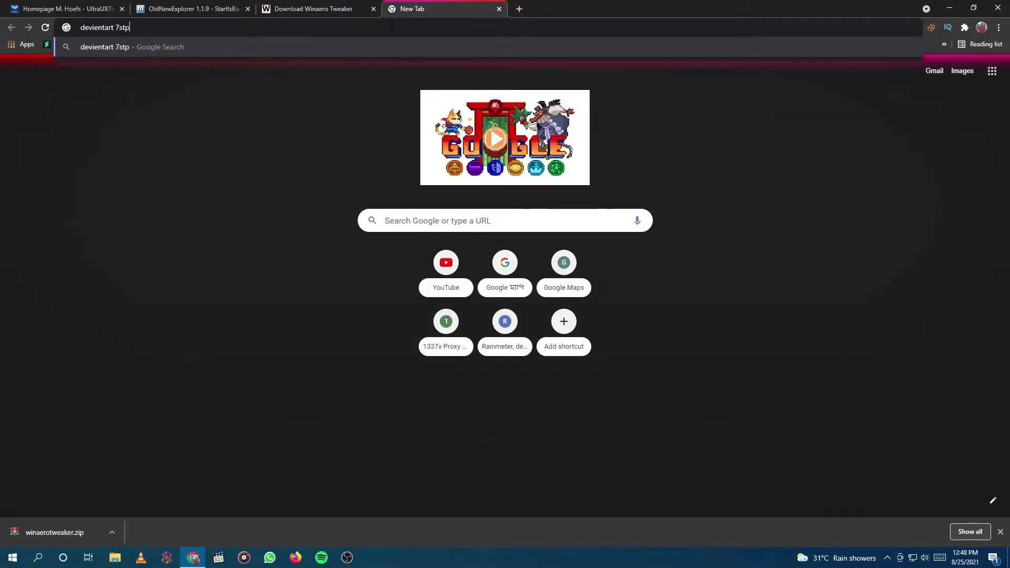
key(Return)
click(226, 209)
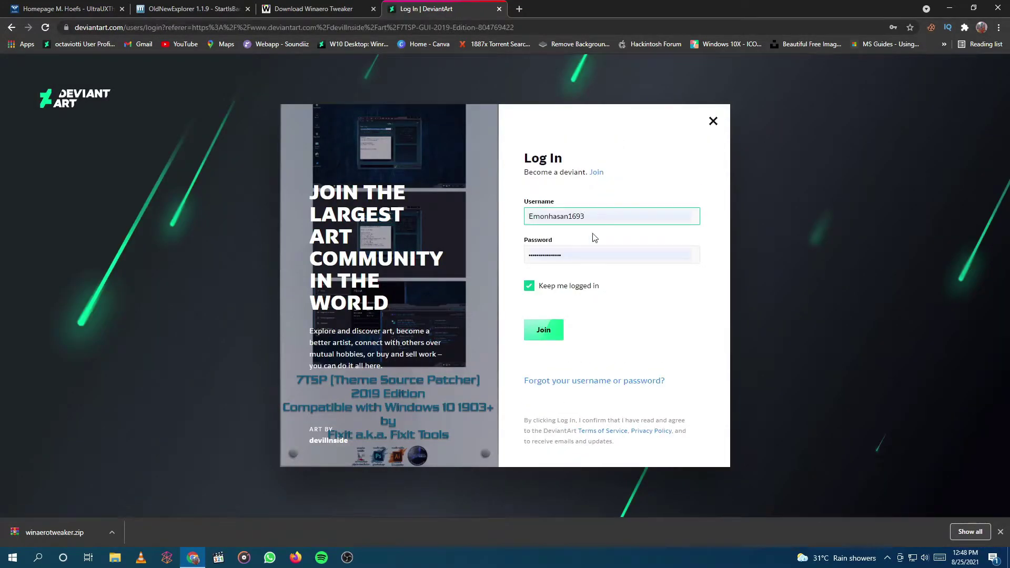
click(547, 331)
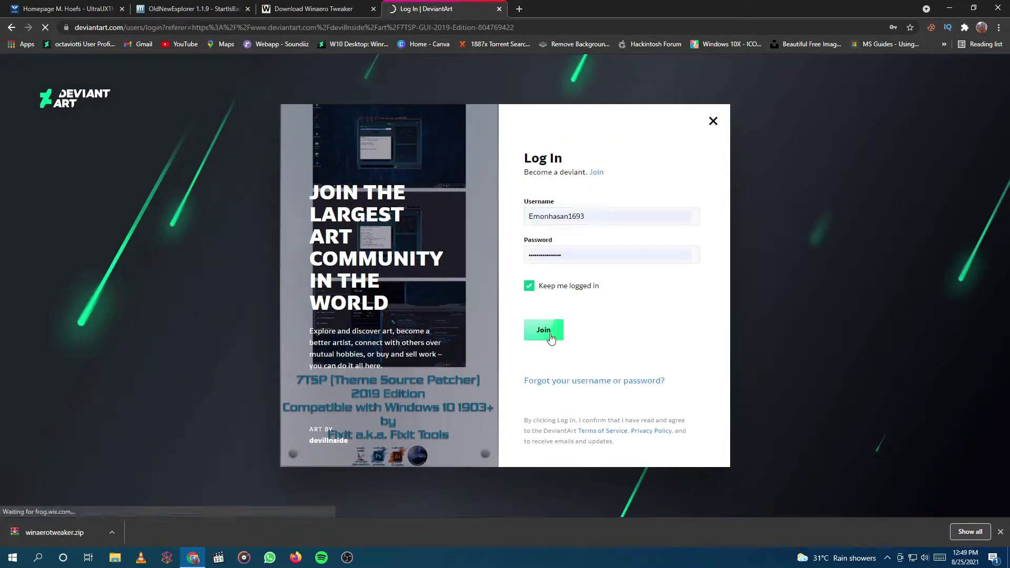
click(578, 397)
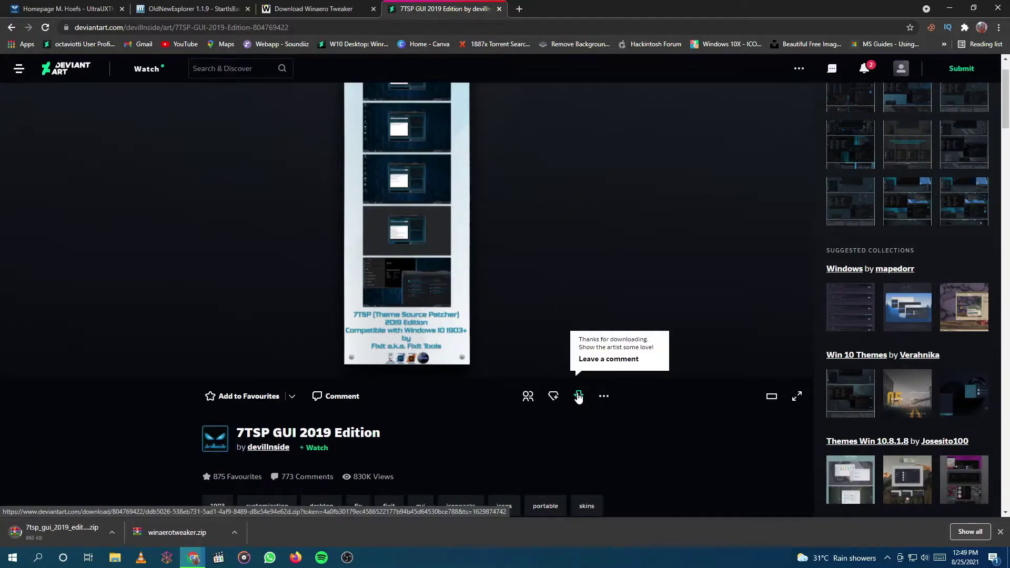
click(998, 8)
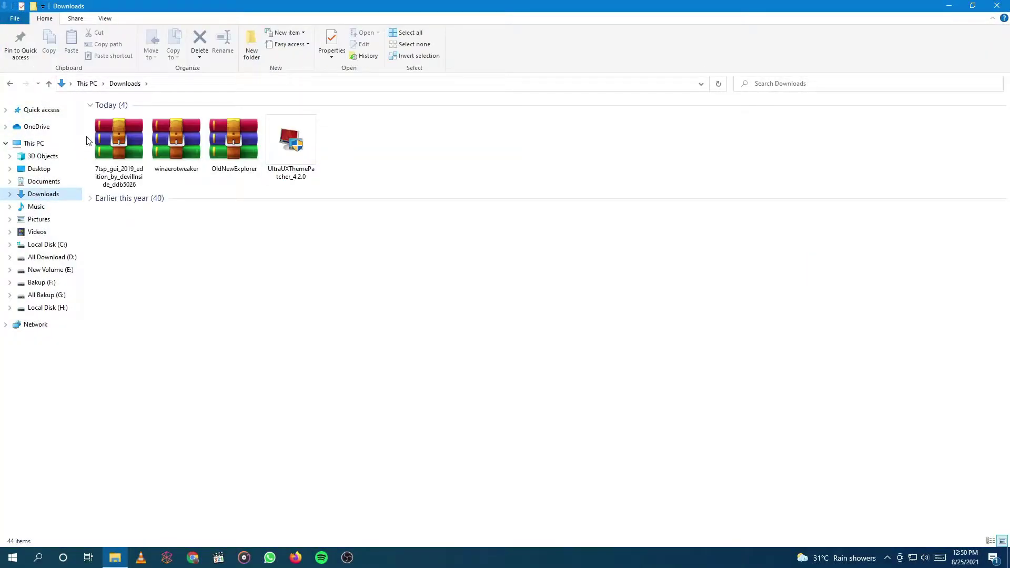
Put the four files downloaded today in Downloads on the clipboard
drag(88, 141, 305, 150)
right_click(304, 150)
click(119, 293)
Create a folder named ztheme on Local Disk (C:) and open it
click(47, 244)
right_click(207, 321)
mouse_move(247, 446)
click(352, 326)
text(ztheme)
key(Return)
double_click(307, 297)
Paste the four downloaded files into the ztheme folder
right_click(513, 202)
click(537, 289)
right_click(537, 293)
mouse_move(621, 315)
click(684, 327)
Extract the 7tsp_gui_2019, OldNewExplorer and winaerotweaker archives, each to its own separate folder
drag(116, 211, 179, 153)
ctrl+click(302, 124)
right_click(302, 125)
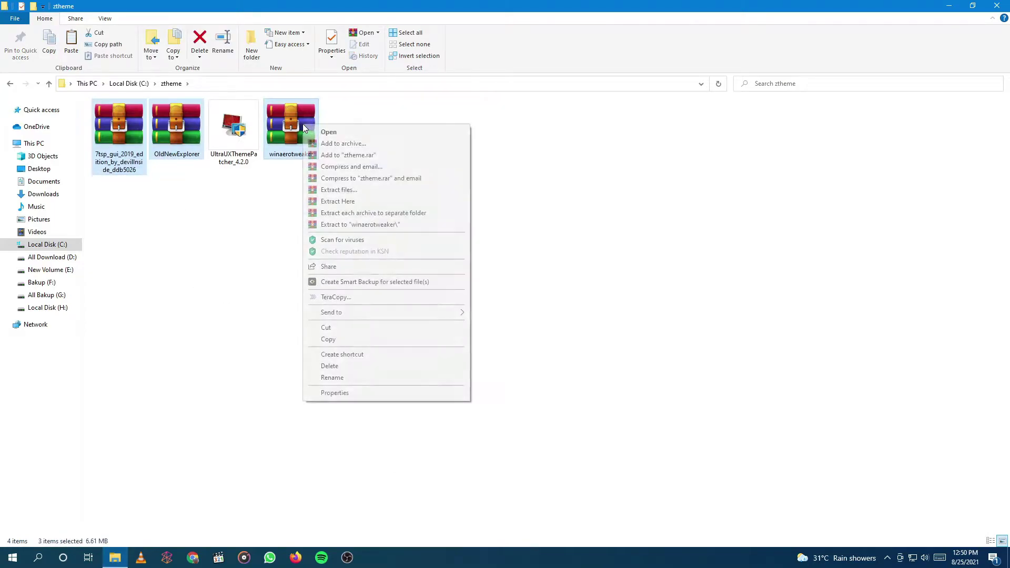
click(335, 213)
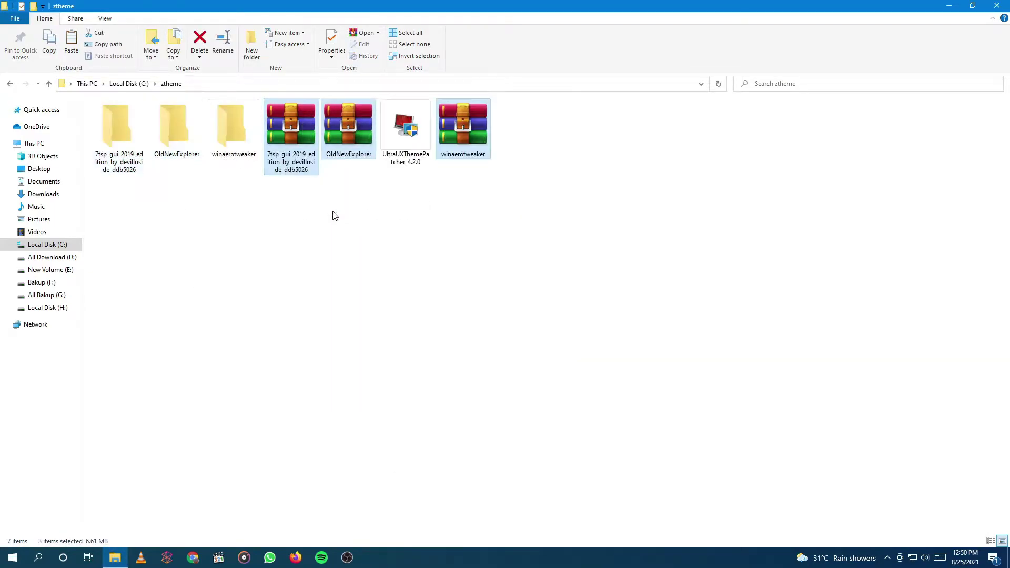
Delete the 7tsp_gui_2019, OldNewExplorer and winaerotweaker archives from ztheme, keeping the extracted folders, and refresh the view
key(Delete)
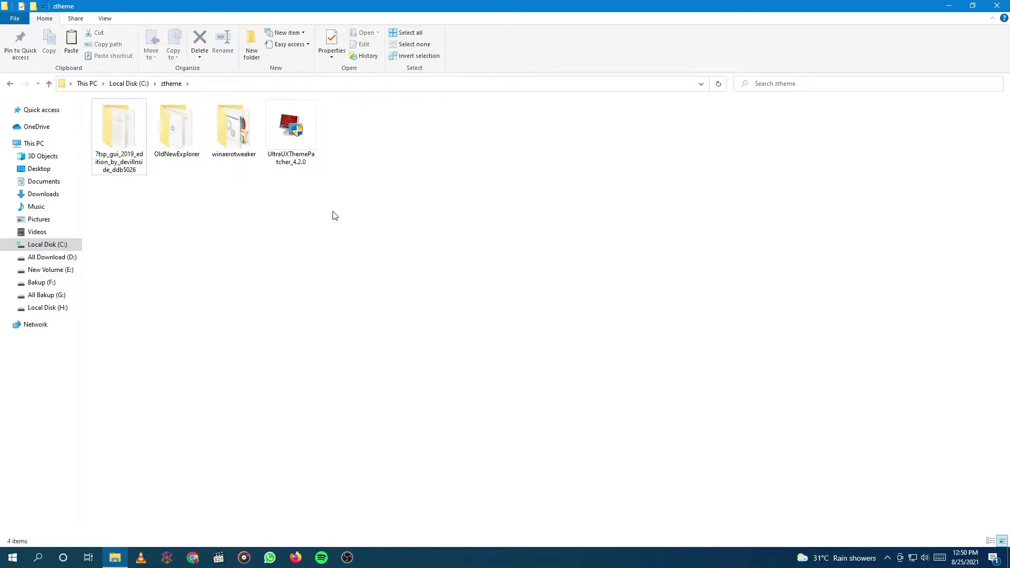
right_click(335, 215)
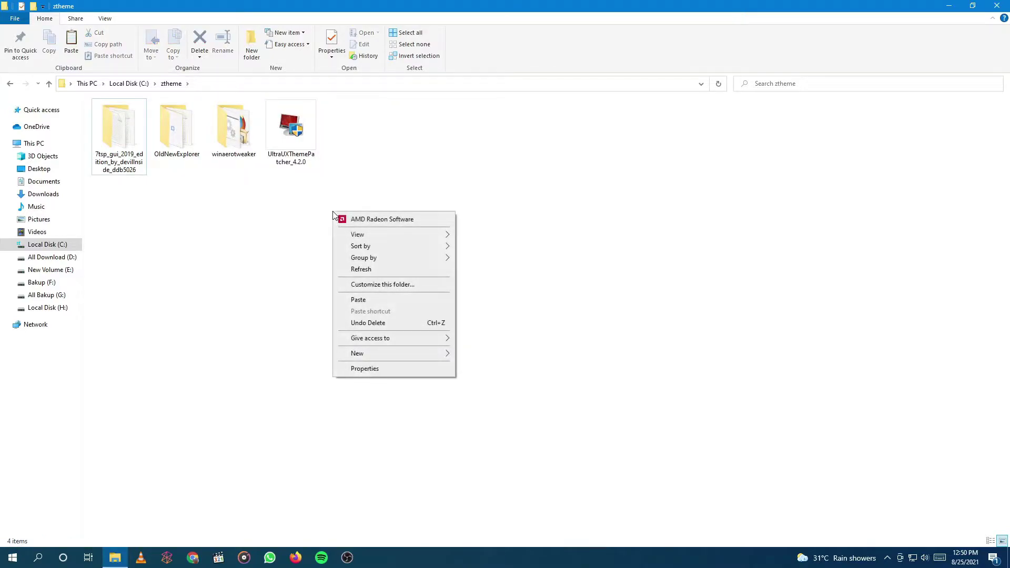
click(354, 270)
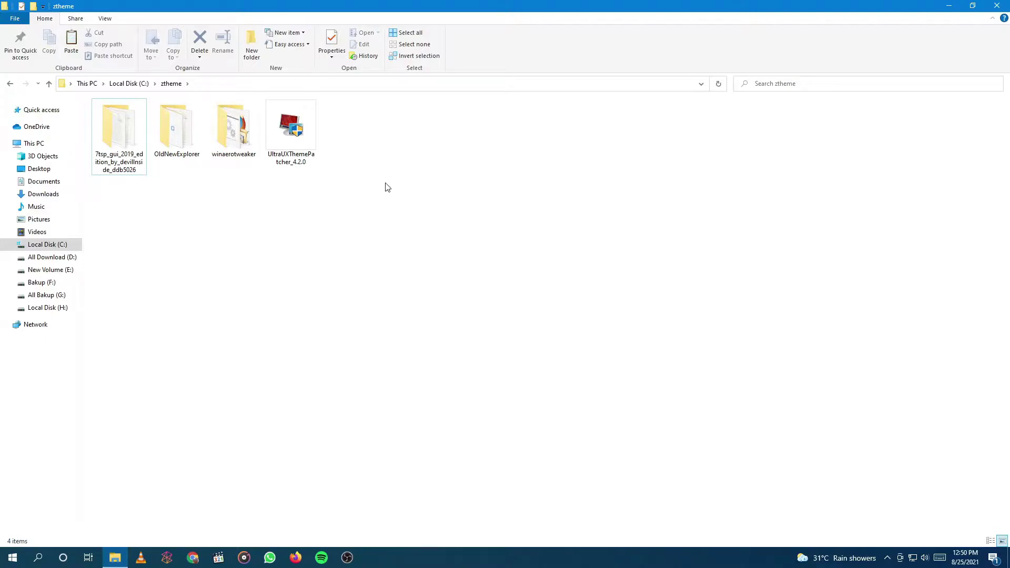
Start the UltraUXThemePatcher_4.2.0 setup, accept its licence agreement and continue to the system information page
right_click(292, 122)
click(301, 130)
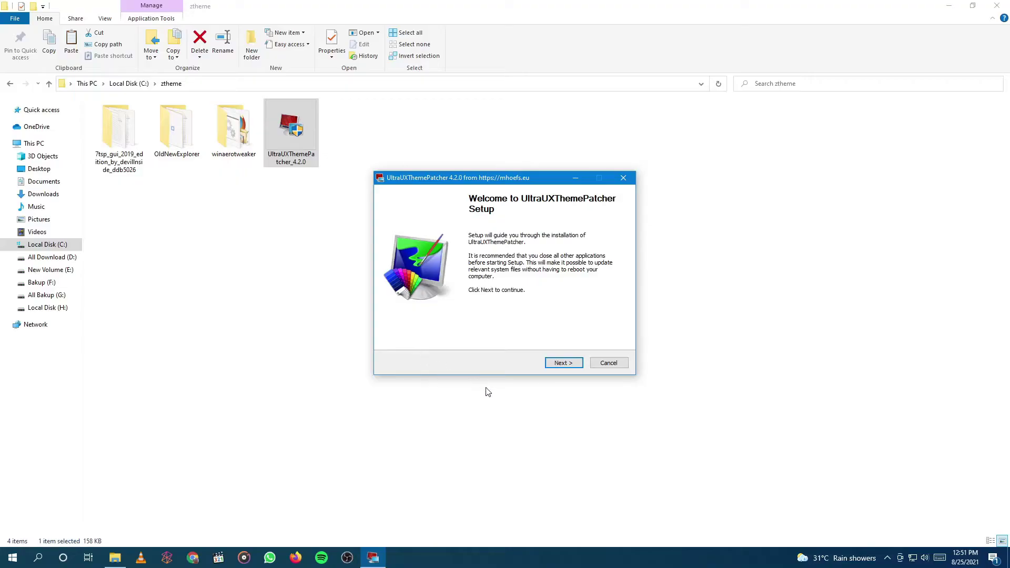
click(570, 363)
click(453, 339)
click(577, 368)
click(578, 366)
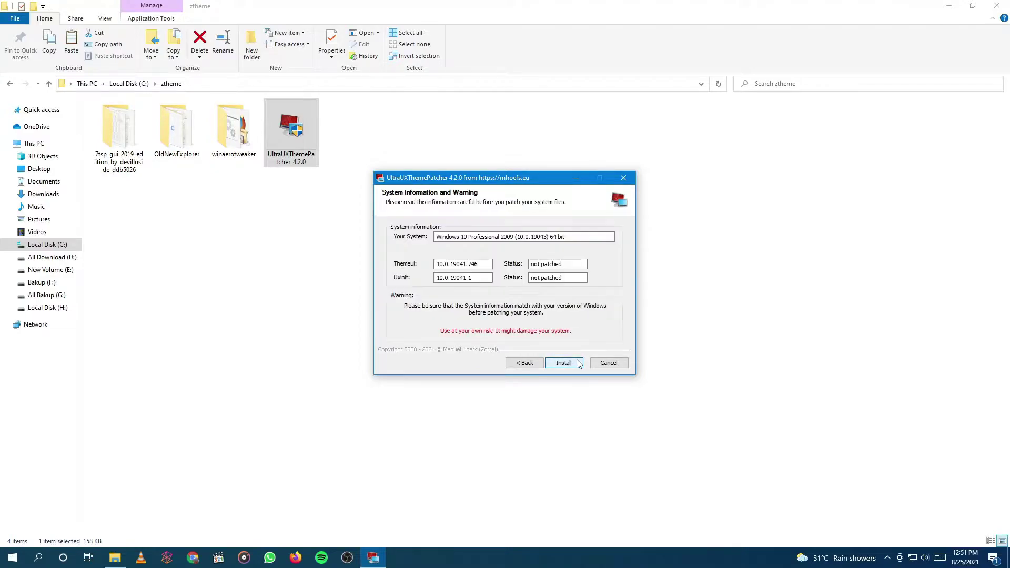
Check the Themeui and Uxinit patch status, then install UltraUXThemePatcher and finish the setup
drag(575, 263, 520, 291)
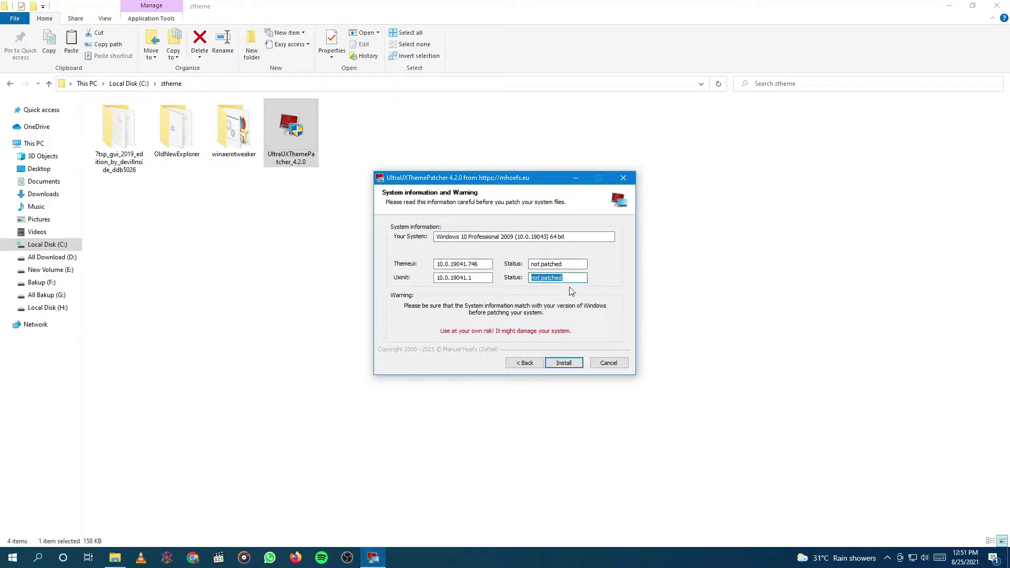
click(563, 363)
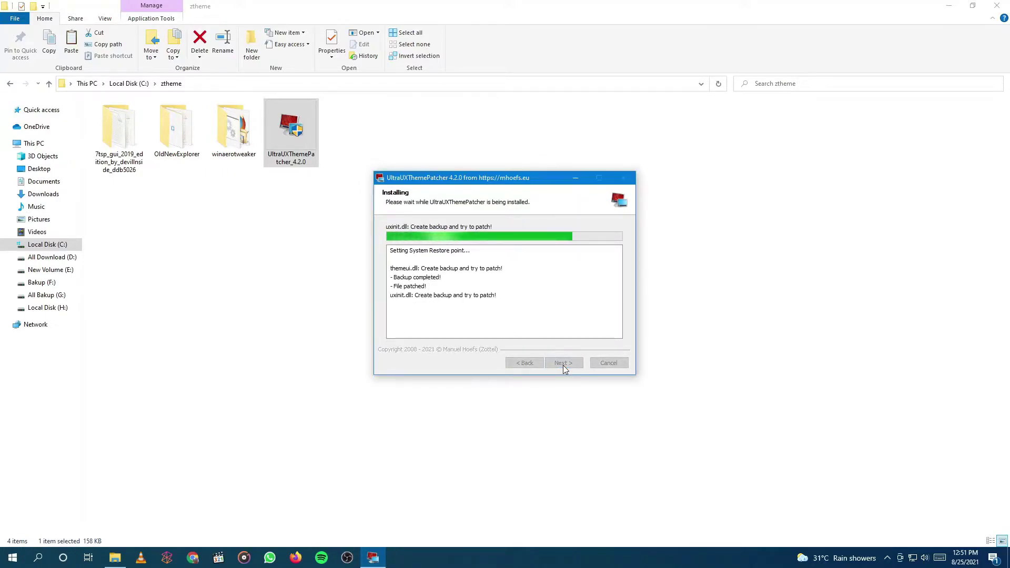
click(563, 364)
click(563, 364)
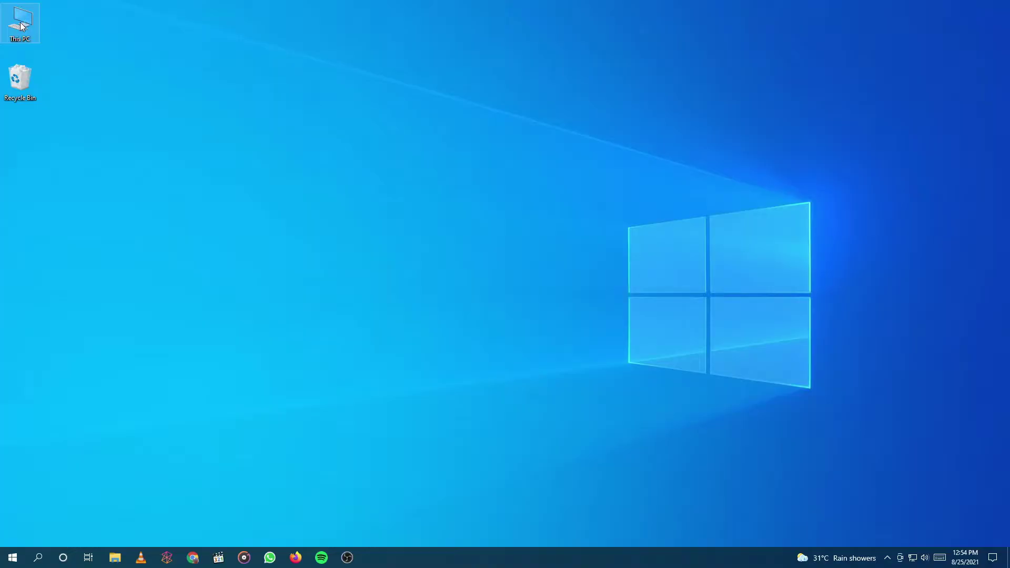
Open the ztheme folder on Local Disk (C:) from This PC
double_click(20, 21)
click(46, 195)
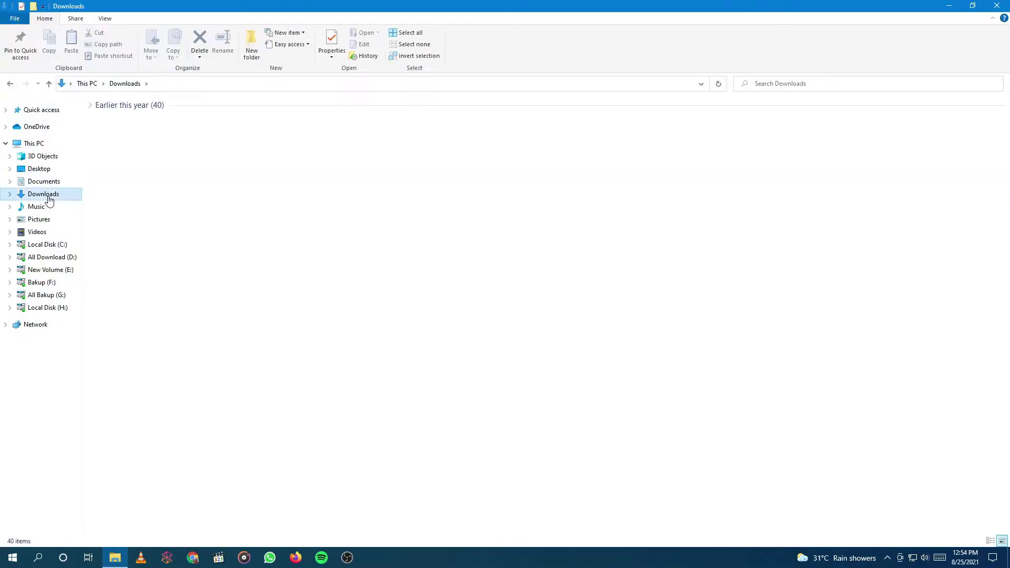
right_click(189, 190)
click(157, 276)
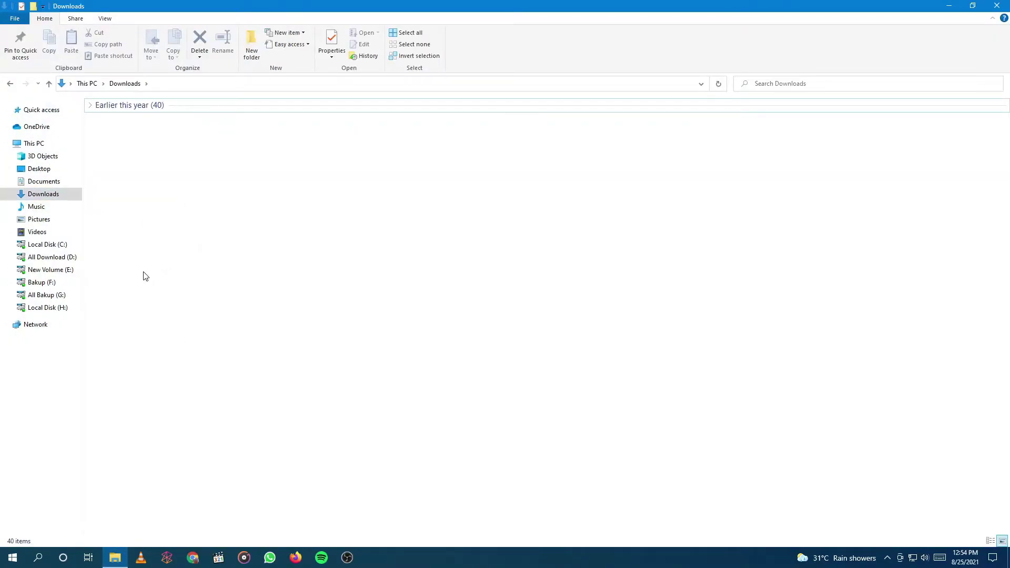
click(47, 244)
double_click(122, 260)
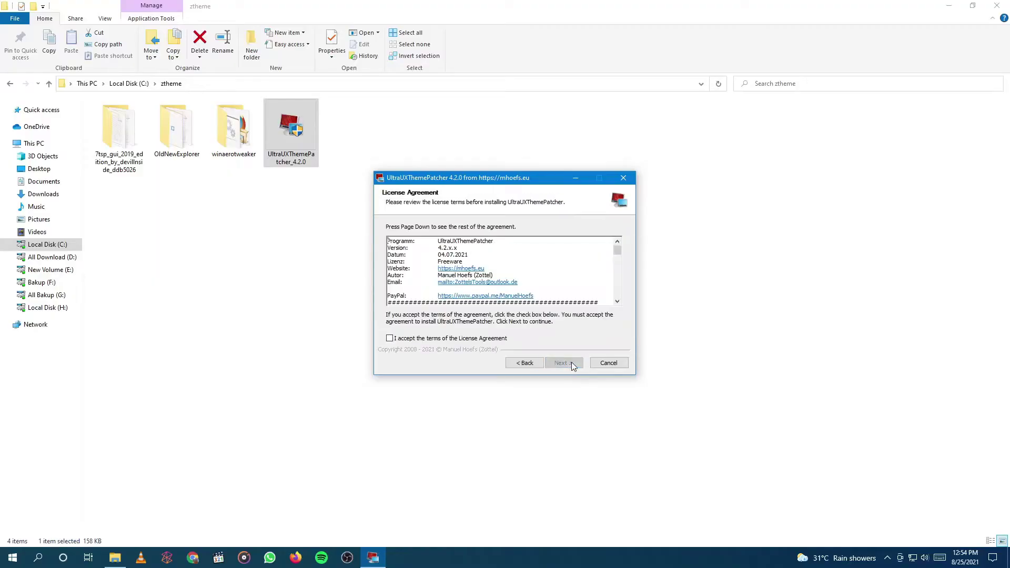
Check the patch status of the system files in the UltraUXThemePatcher setup, then quit it without reinstalling
click(435, 342)
click(564, 363)
click(564, 363)
drag(555, 265, 518, 292)
click(526, 363)
click(526, 363)
click(526, 363)
click(623, 179)
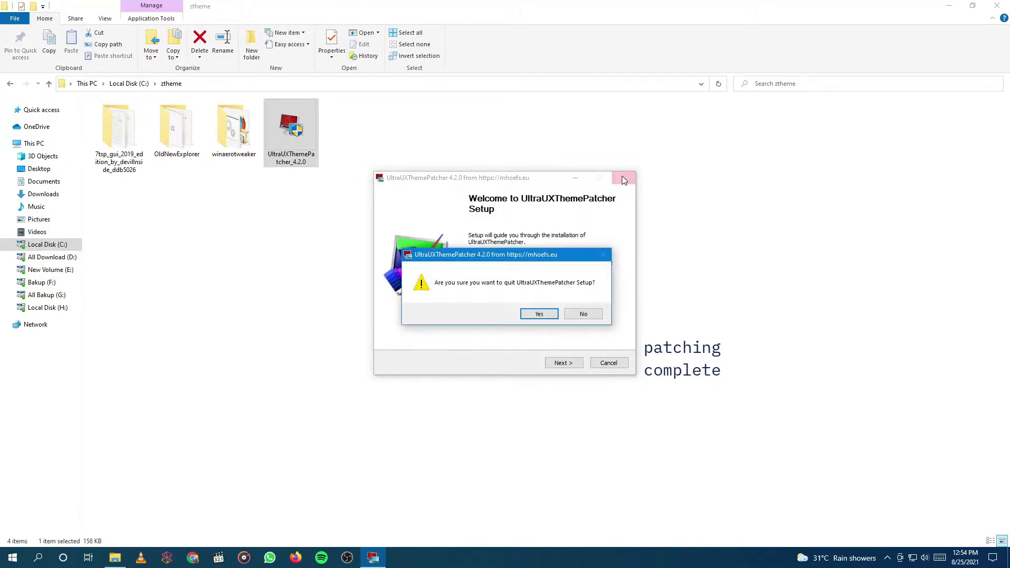
click(544, 316)
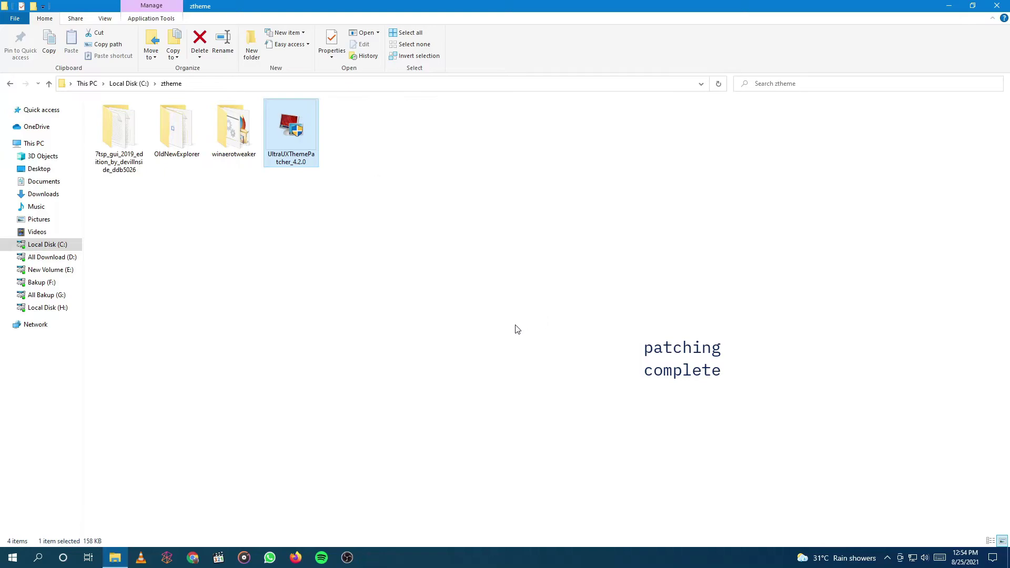
Delete the UltraUXThemePatcher_4.2.0 installer from the ztheme folder and refresh the view
key(Delete)
right_click(288, 143)
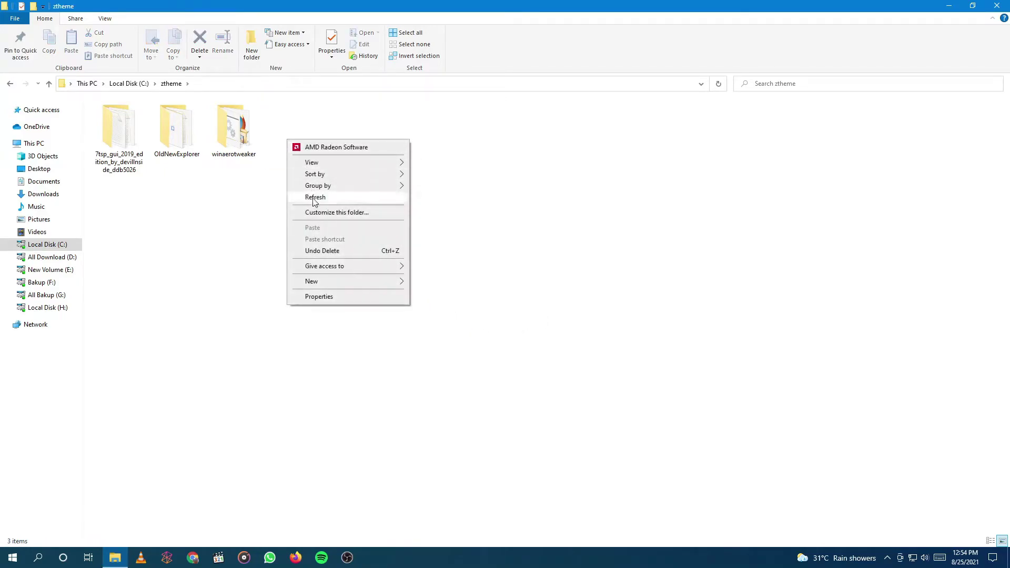
click(314, 196)
Run OldNewExplorerCfg from the OldNewExplorer folder and install its shell extension
double_click(167, 139)
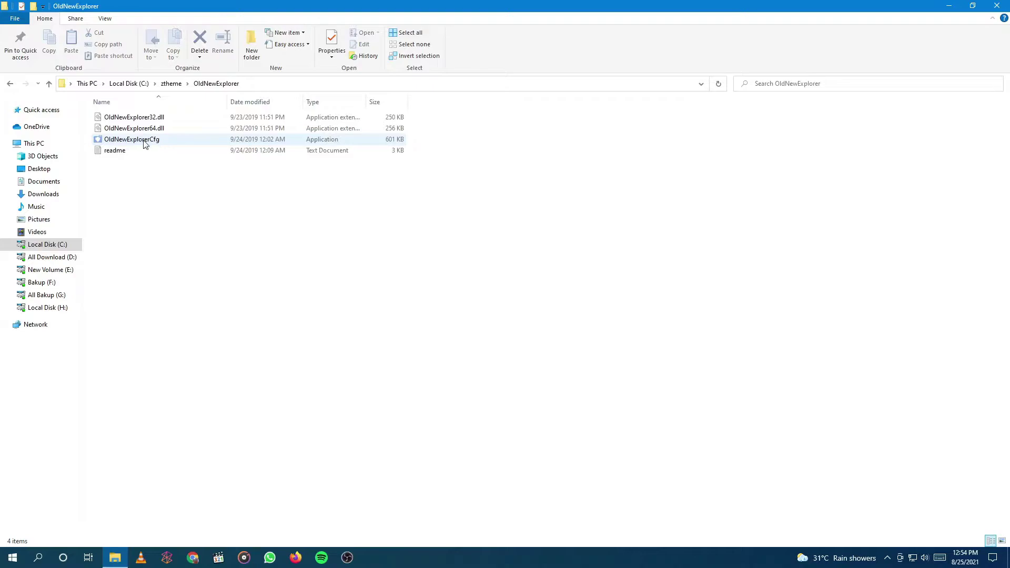
right_click(146, 144)
click(156, 146)
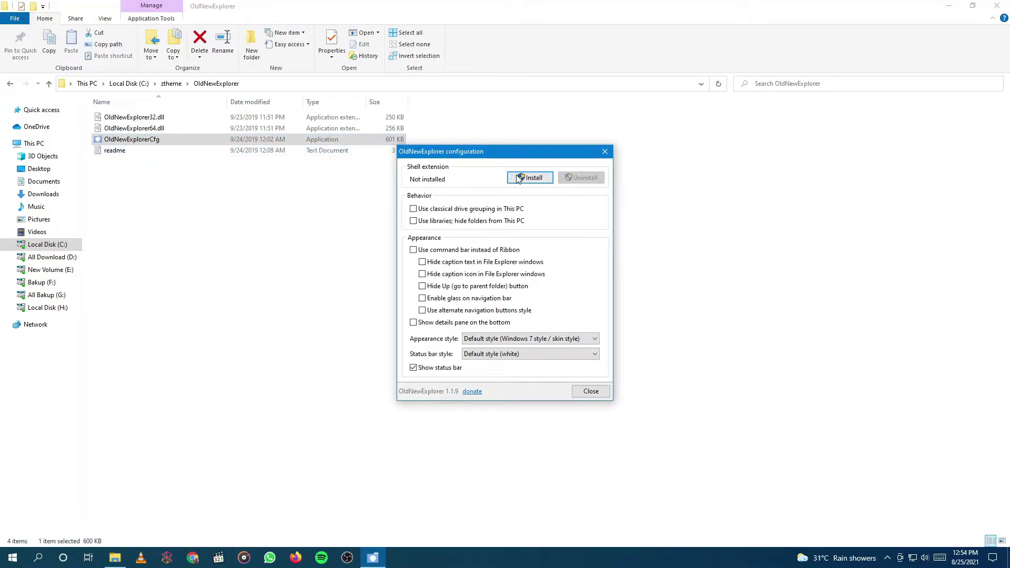
click(520, 179)
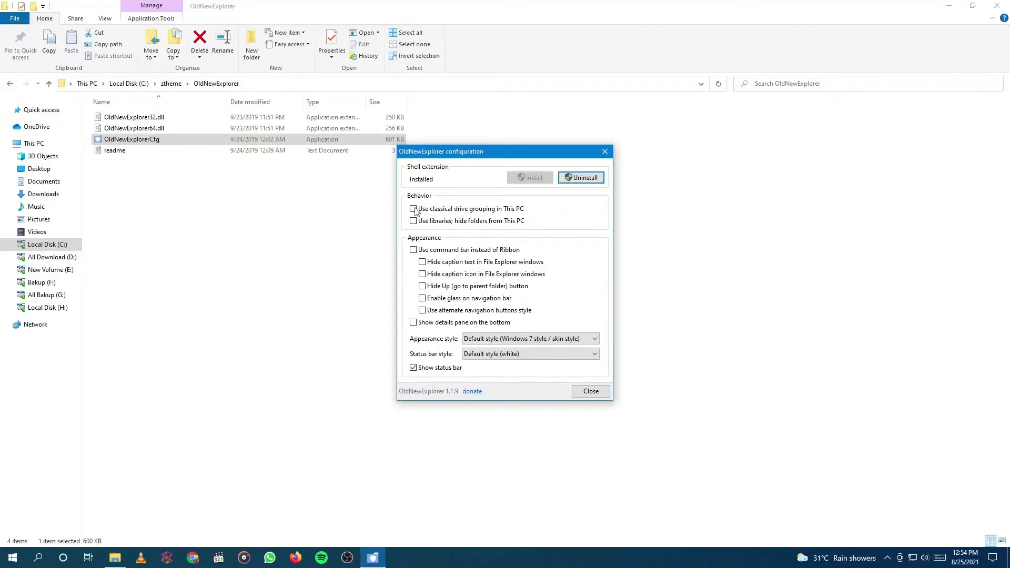
Enable classical drive grouping in This PC, close the OldNewExplorer configuration and refresh the folder
click(414, 210)
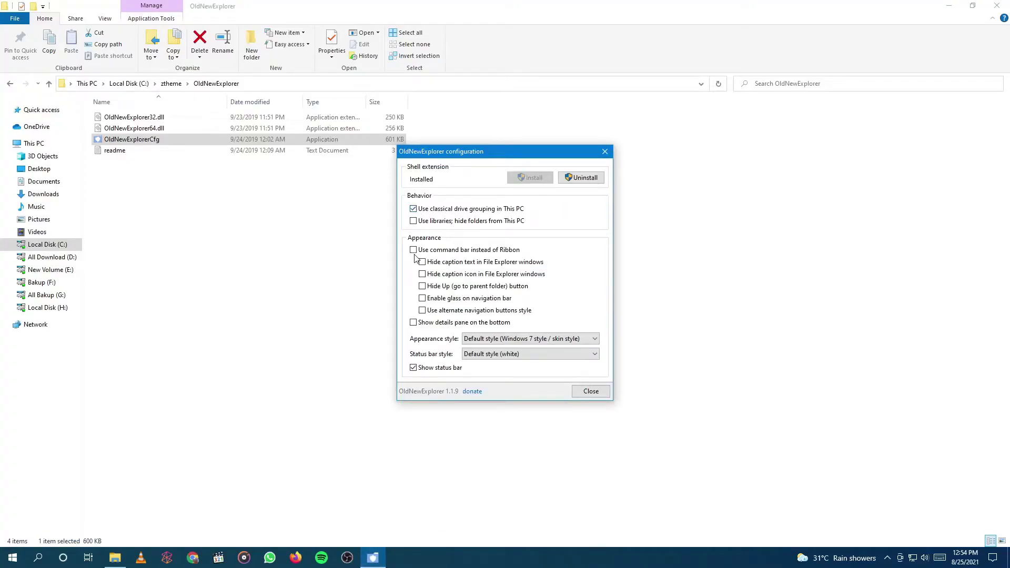
click(590, 392)
right_click(580, 394)
click(605, 285)
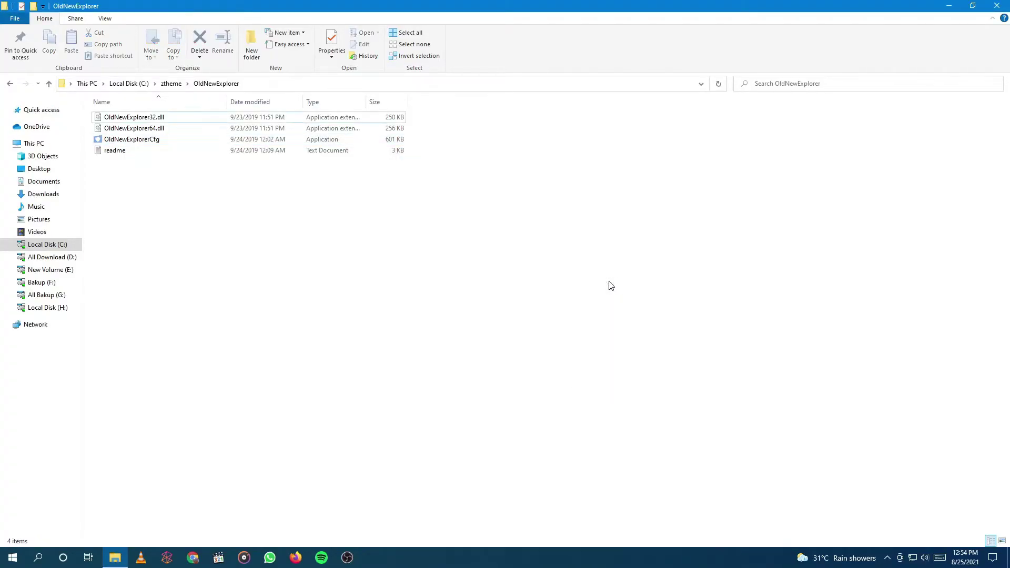
Start the WinaeroTweaker-1.31.0.0-setup installer from the winaerotweaker folder inside ztheme
click(49, 84)
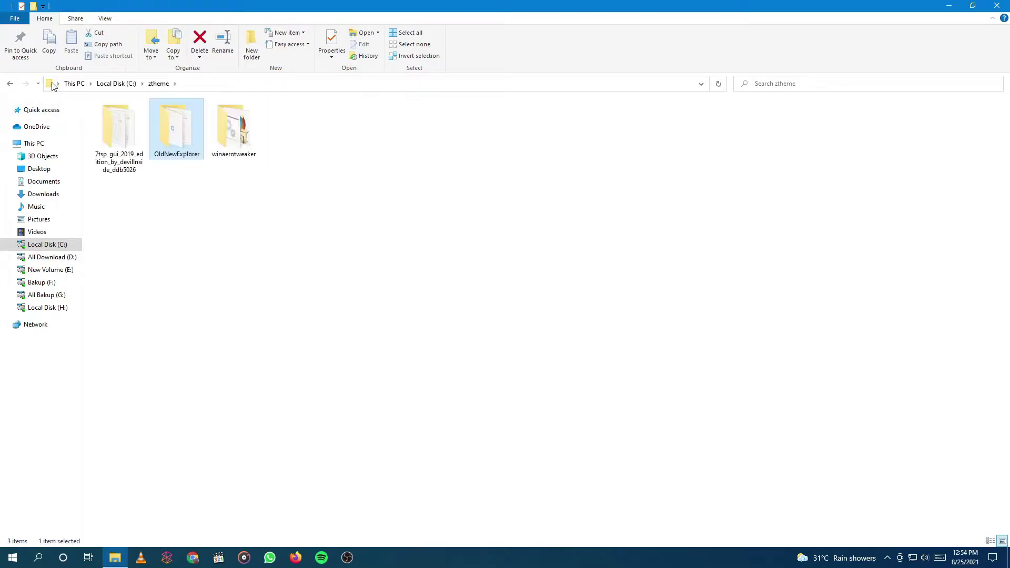
double_click(250, 141)
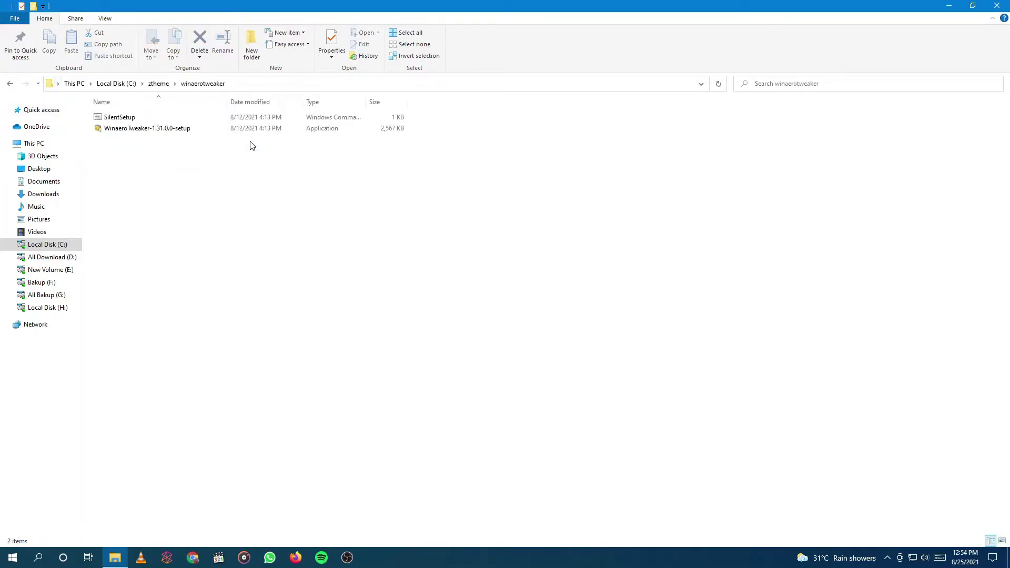
right_click(169, 131)
click(179, 137)
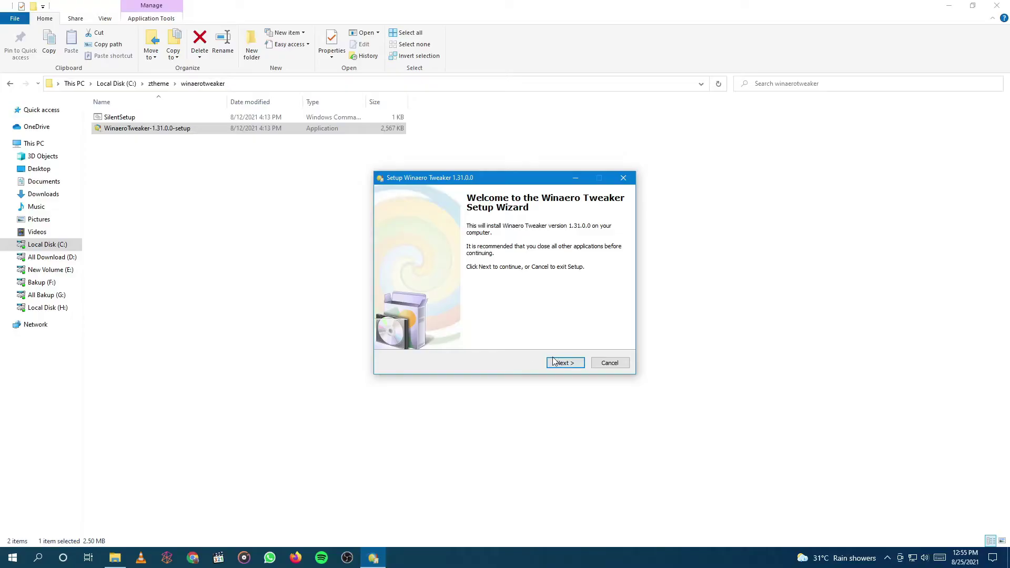
Install Winaero Tweaker 1.31.0.0 in normal mode, accepting the licence agreement, and finish the setup
click(559, 364)
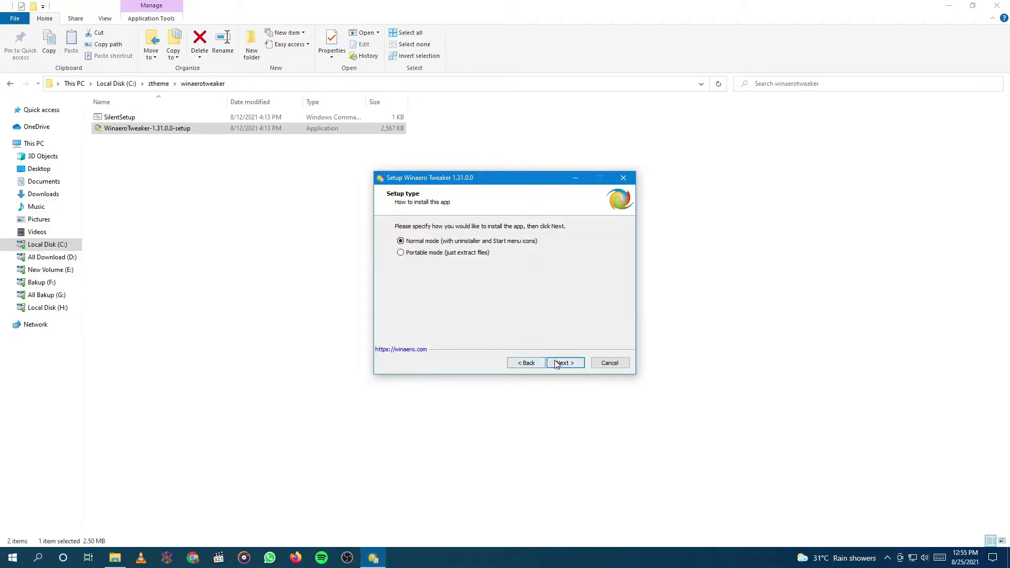
click(556, 364)
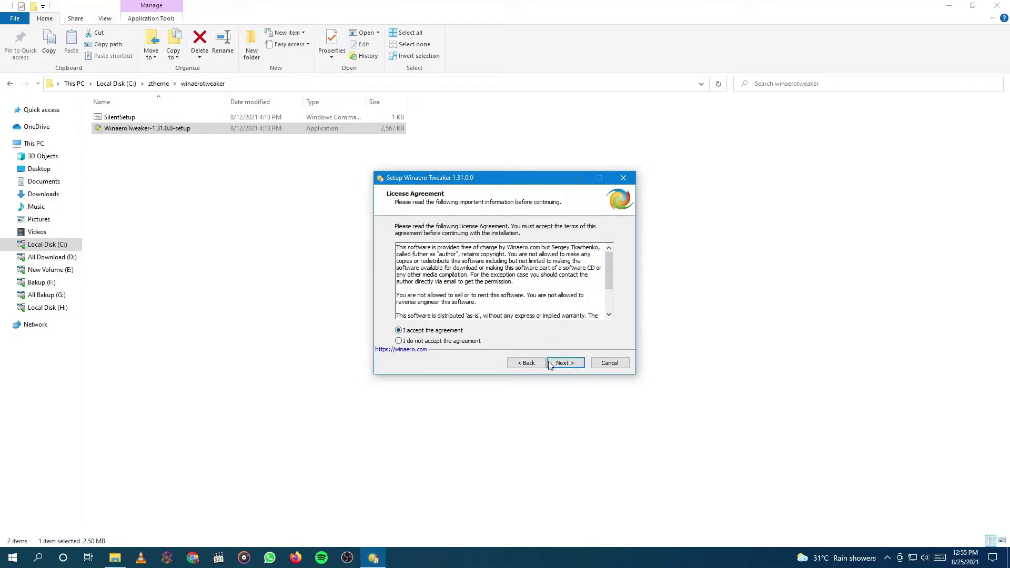
click(560, 364)
click(567, 364)
click(567, 363)
click(567, 363)
click(568, 363)
click(567, 363)
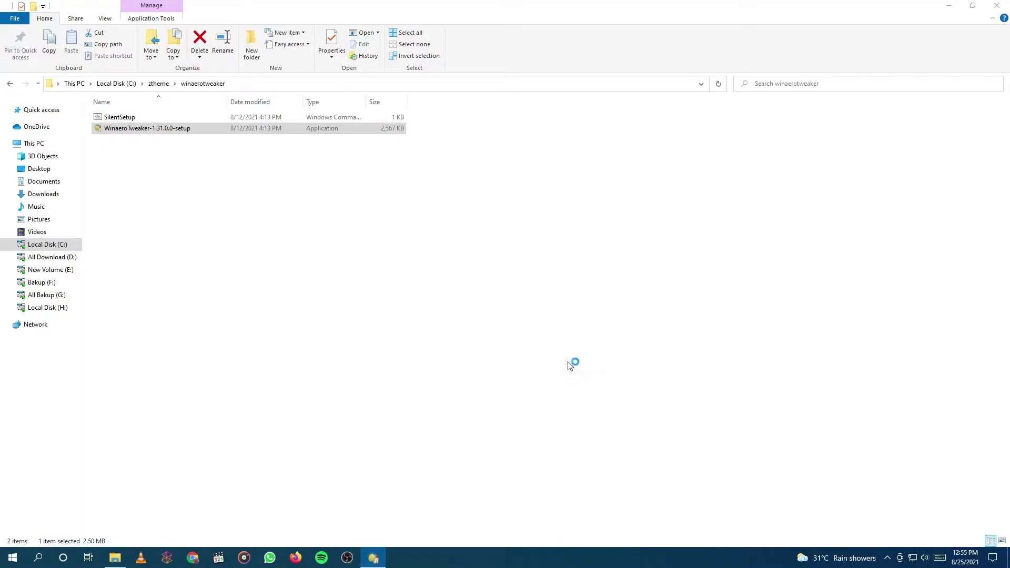
click(468, 404)
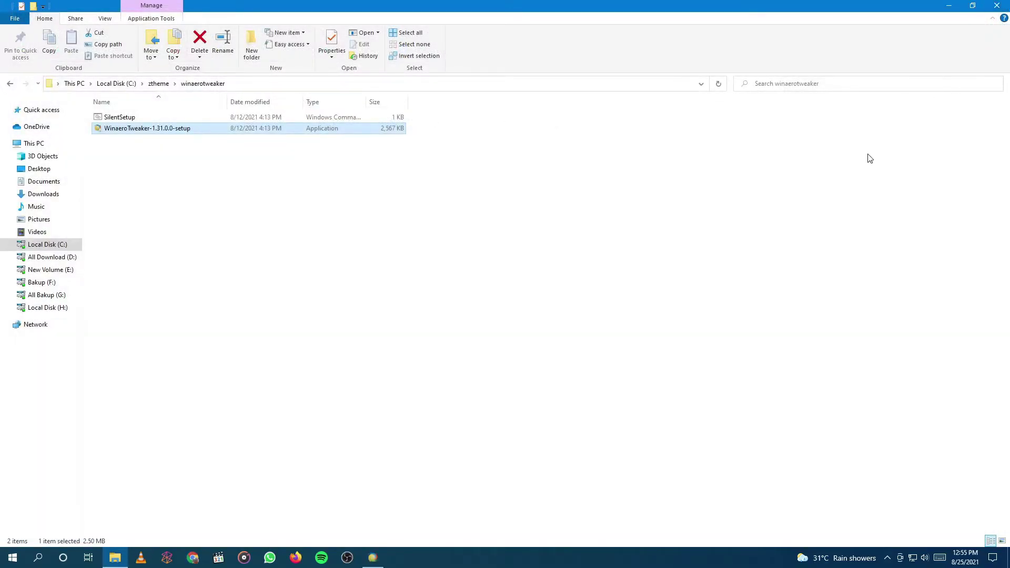
right_click(543, 251)
click(557, 309)
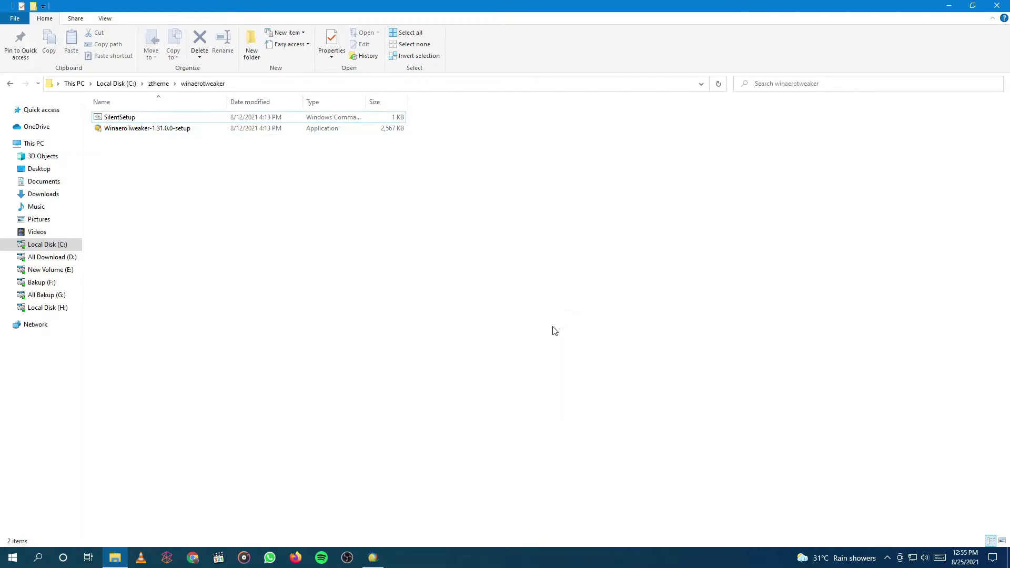
Review the Advanced Appearance Settings pages in Winaero Tweaker, from Icons through System Font
scroll(363, 284, down, 2)
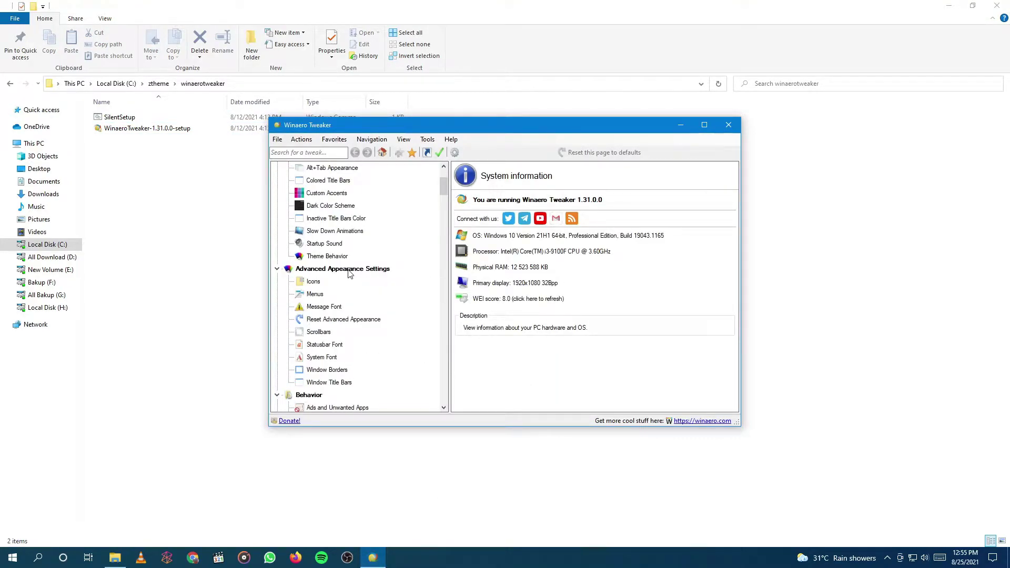
click(316, 282)
click(315, 294)
click(321, 307)
click(319, 320)
click(318, 332)
click(322, 344)
click(321, 357)
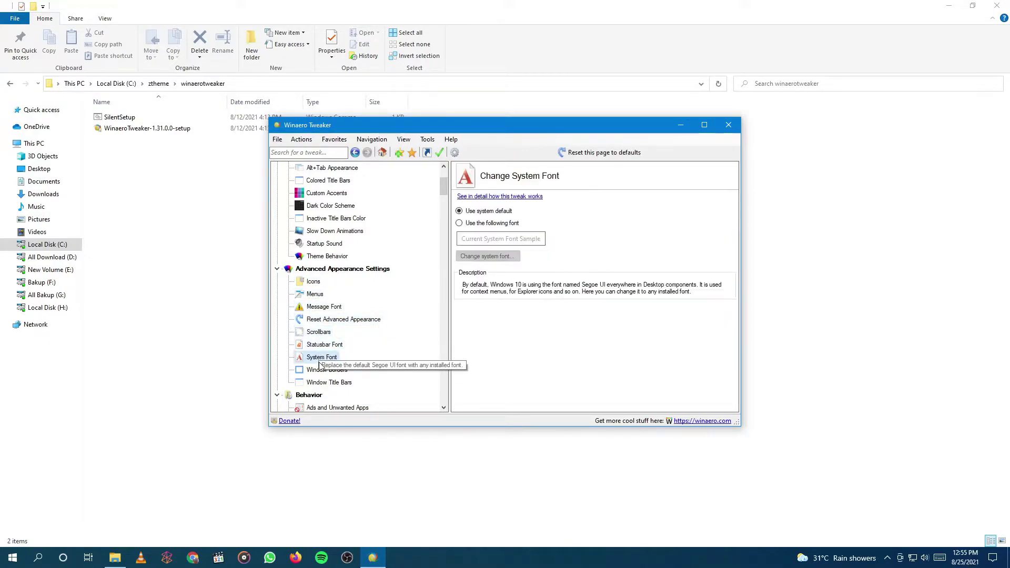
scroll(376, 339, down, 1)
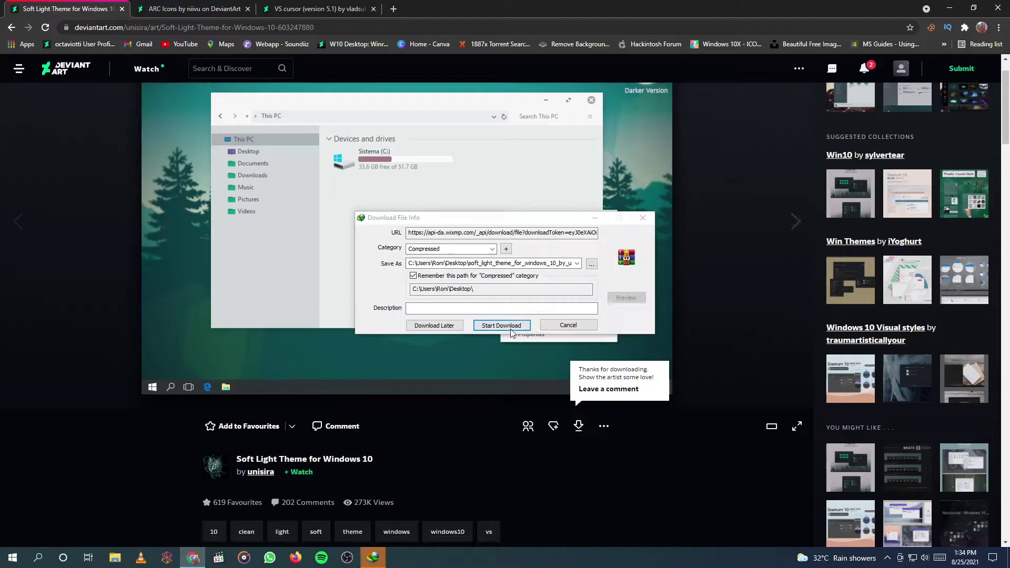
Download the Soft Light Theme for Windows 10 and ARC Icons archives from their DeviantArt pages in Chrome
click(519, 387)
click(220, 11)
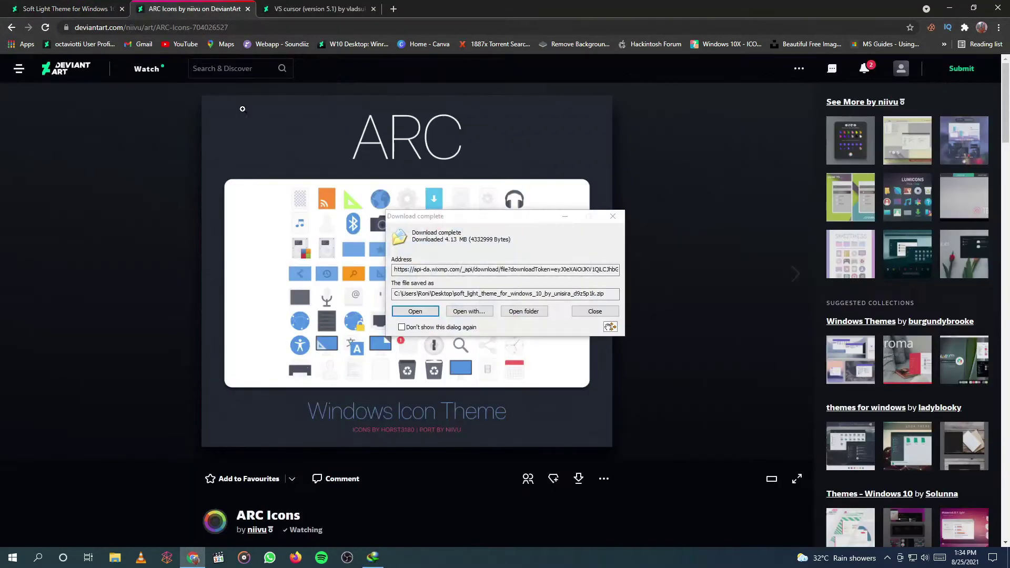
click(523, 312)
click(581, 478)
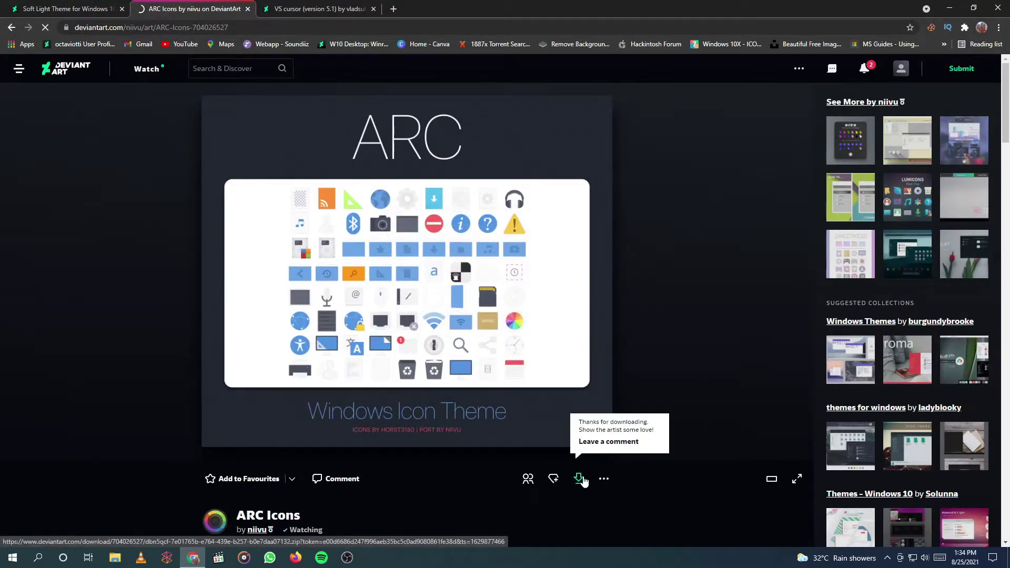
click(497, 324)
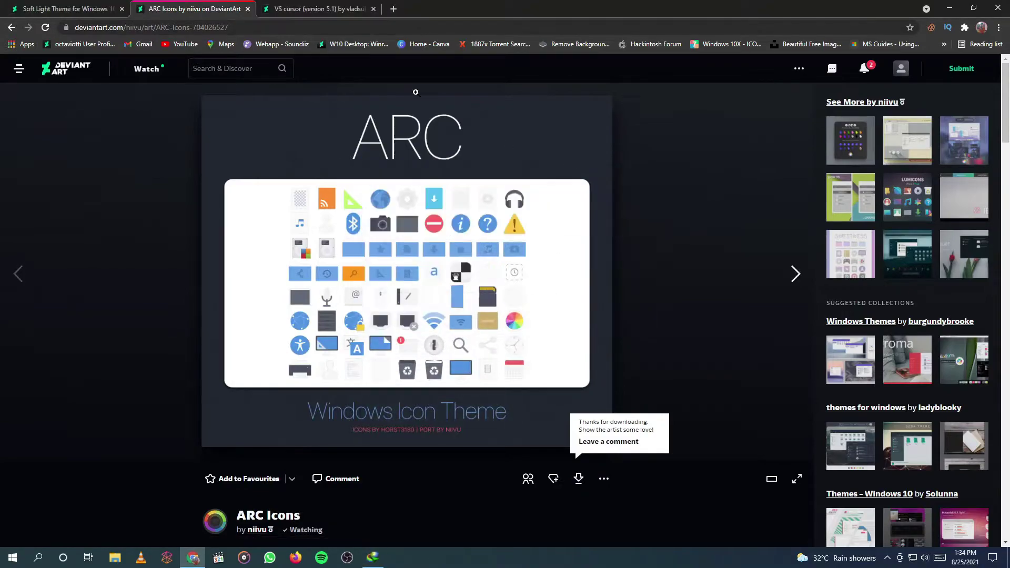
Download the VS cursor (version 5.1) archive from its DeviantArt page
click(319, 9)
click(578, 478)
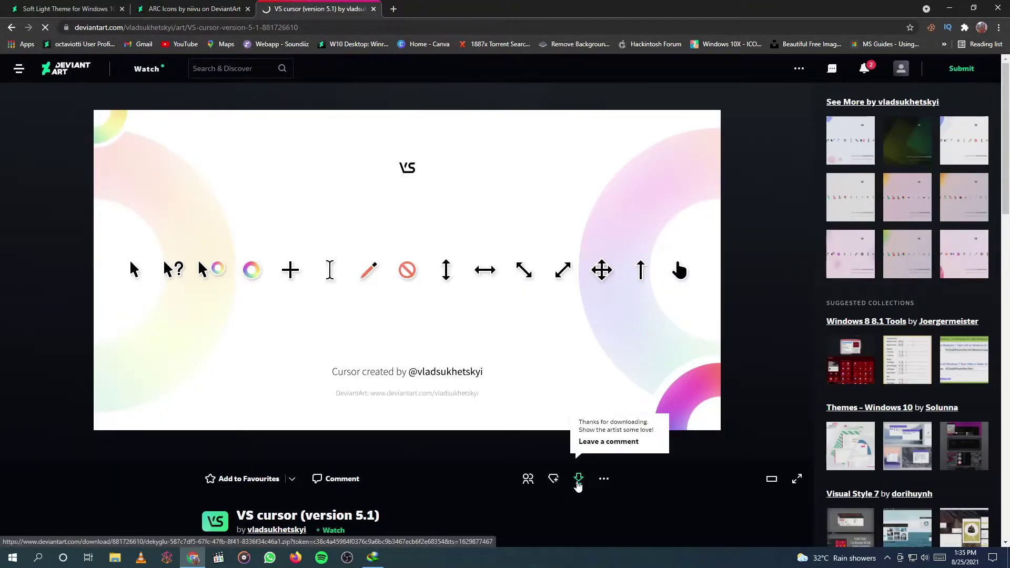
click(486, 331)
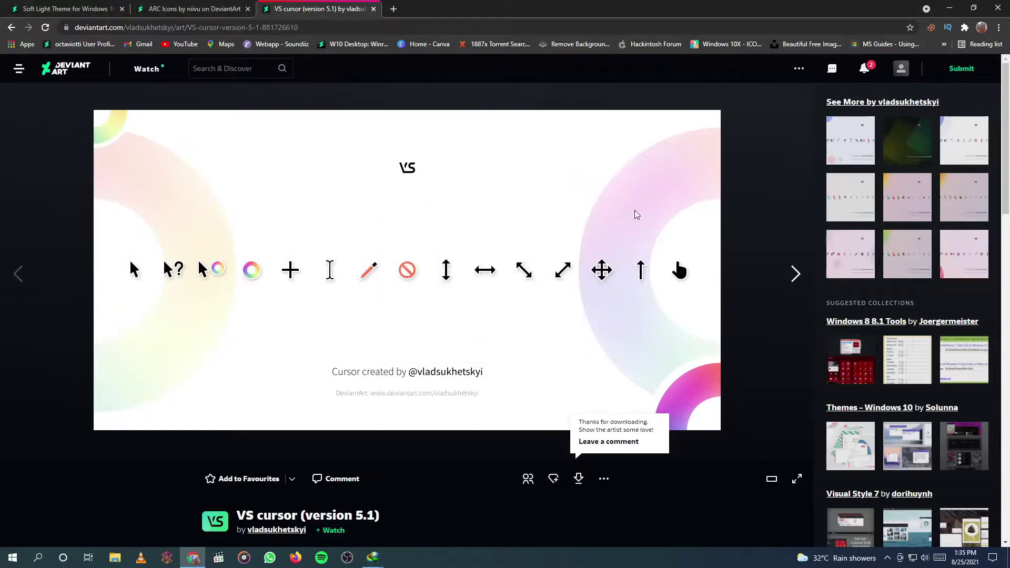
Close the browser, refresh the desktop and dismiss the download completion dialog for the VS cursor archive
click(990, 5)
right_click(550, 255)
click(566, 303)
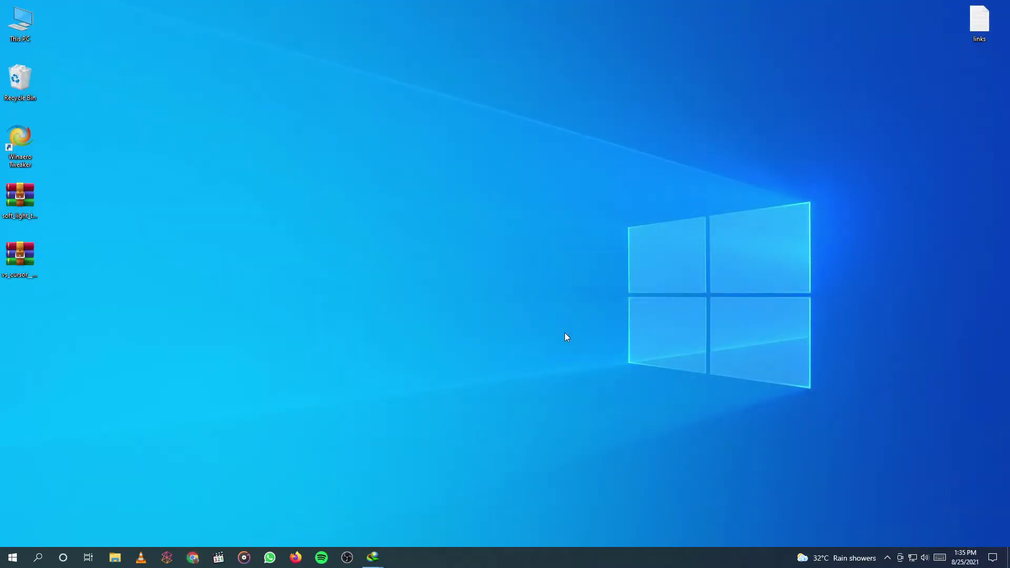
click(413, 526)
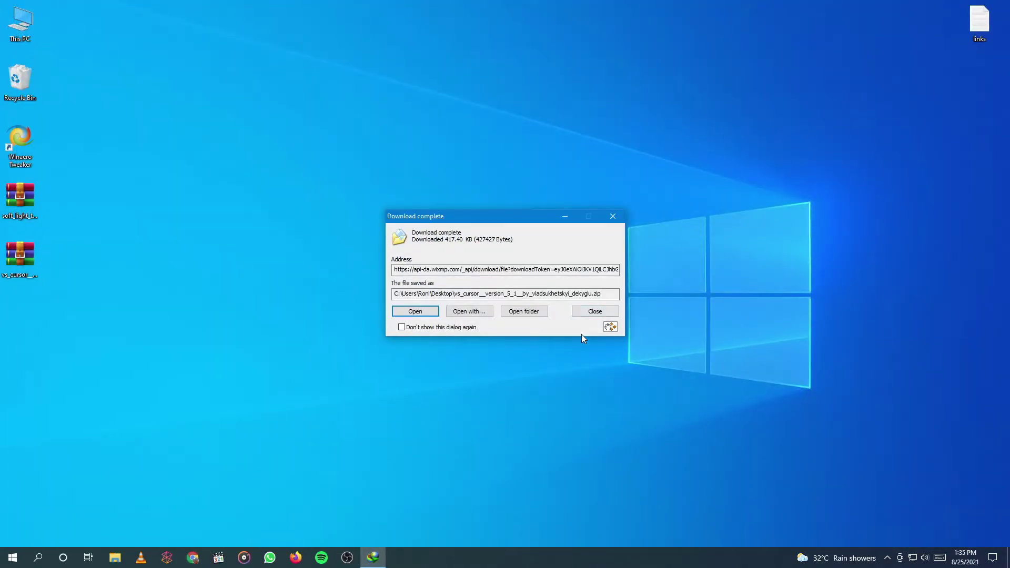
click(590, 314)
Extract the downloaded theme, icon and cursor archives into folders on the desktop and delete the original archives
right_click(19, 205)
click(71, 294)
drag(54, 179, 11, 334)
key(Delete)
Cut the three extracted folders from the desktop and open the ztheme folder on drive C
drag(72, 311, 10, 509)
right_click(19, 385)
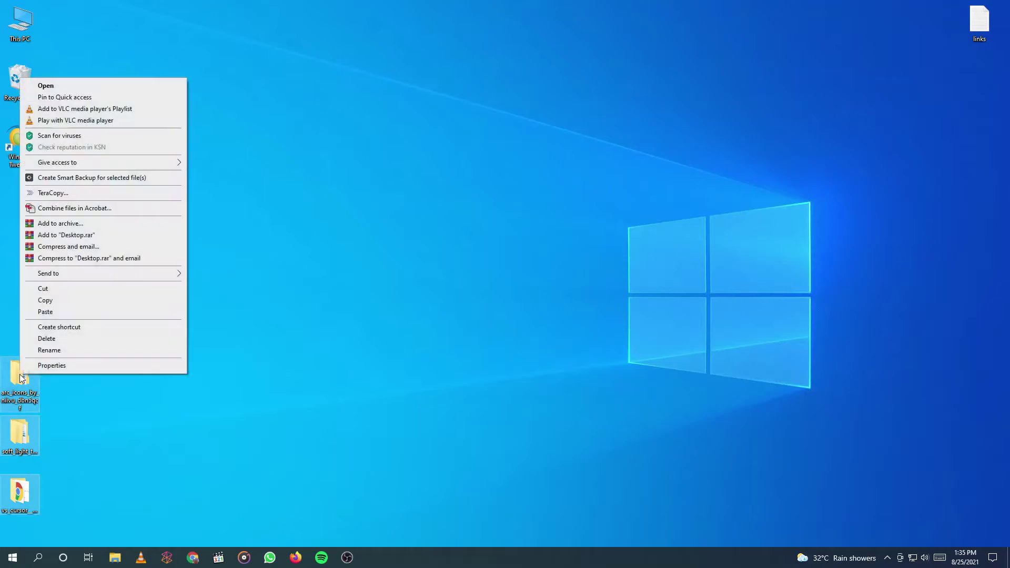
click(47, 289)
double_click(21, 41)
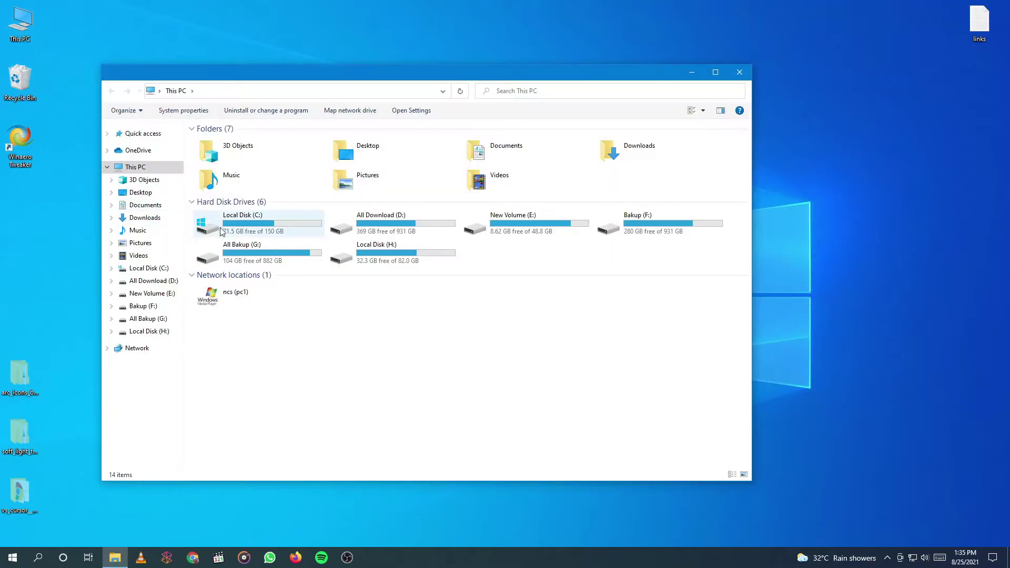
double_click(234, 216)
double_click(218, 284)
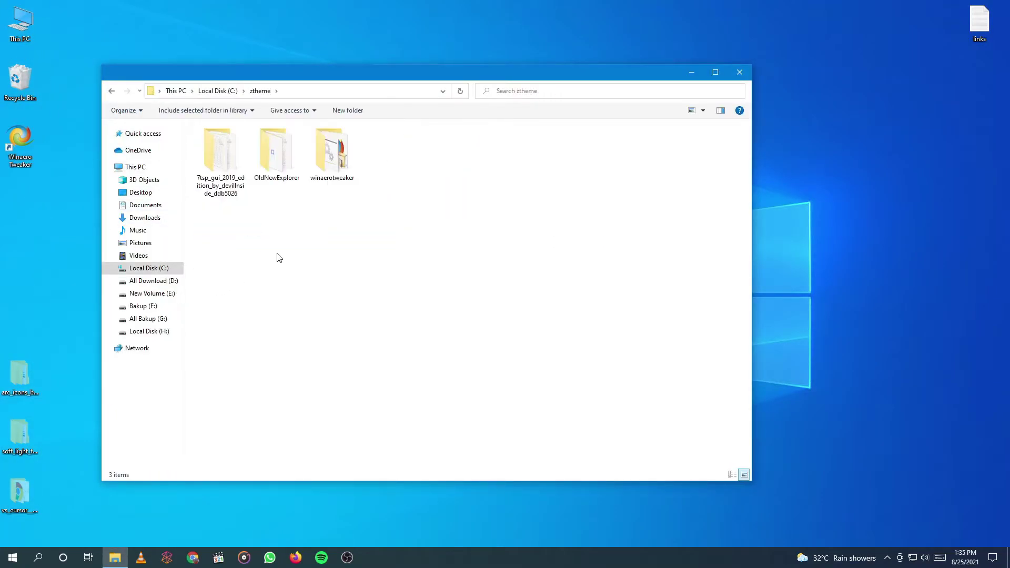
Create a new folder named THEME inside C:\ztheme
right_click(314, 244)
mouse_move(339, 384)
click(455, 384)
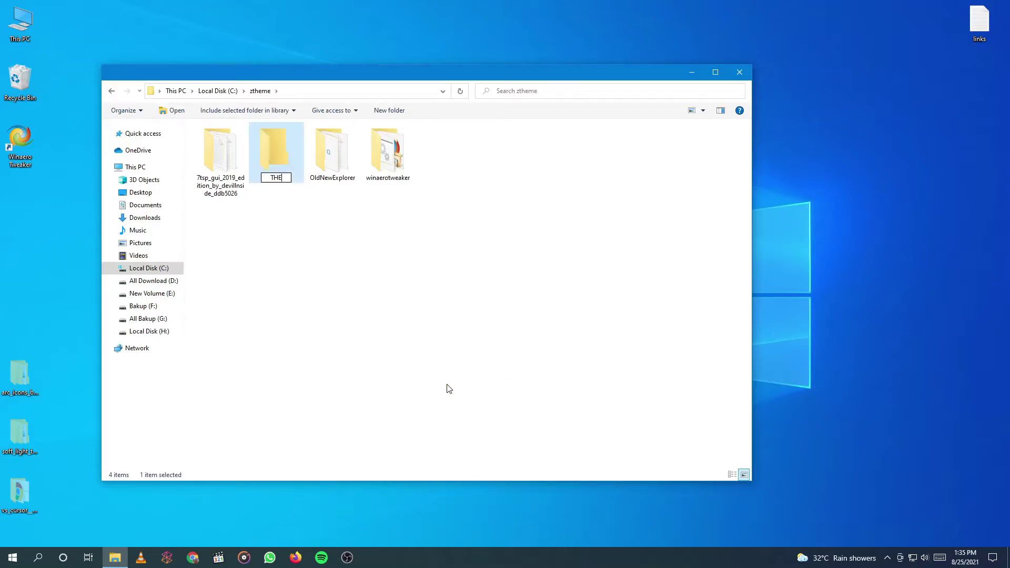
text(THEME)
Paste the cut theme, icon and cursor folders into the THEME folder and show its contents as large icons
double_click(279, 149)
right_click(337, 157)
click(361, 249)
right_click(361, 250)
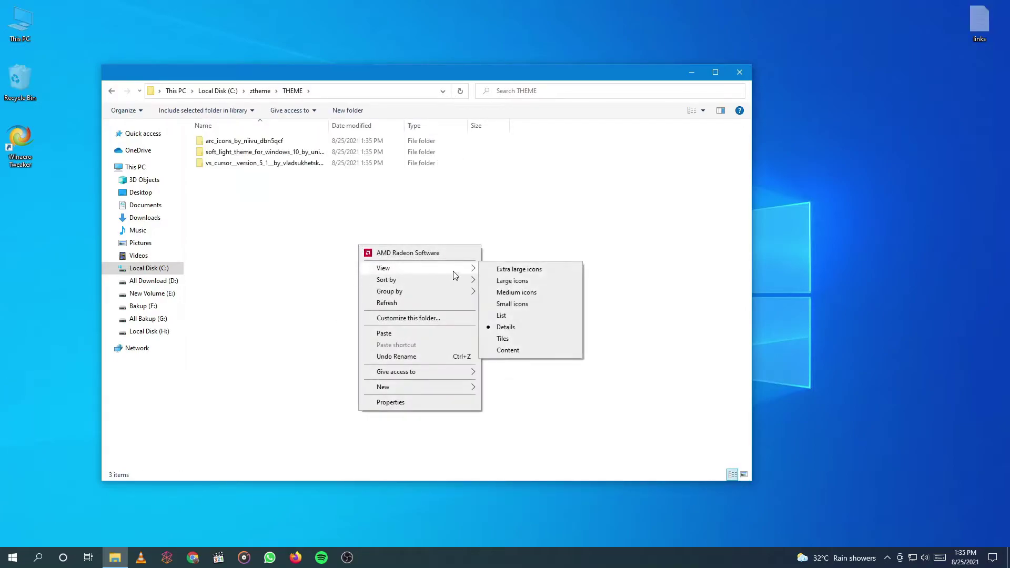
click(506, 279)
Read the note about wrong Windows versions in the Soft Light VS Windows 10 folder, then close it
double_click(276, 158)
double_click(242, 141)
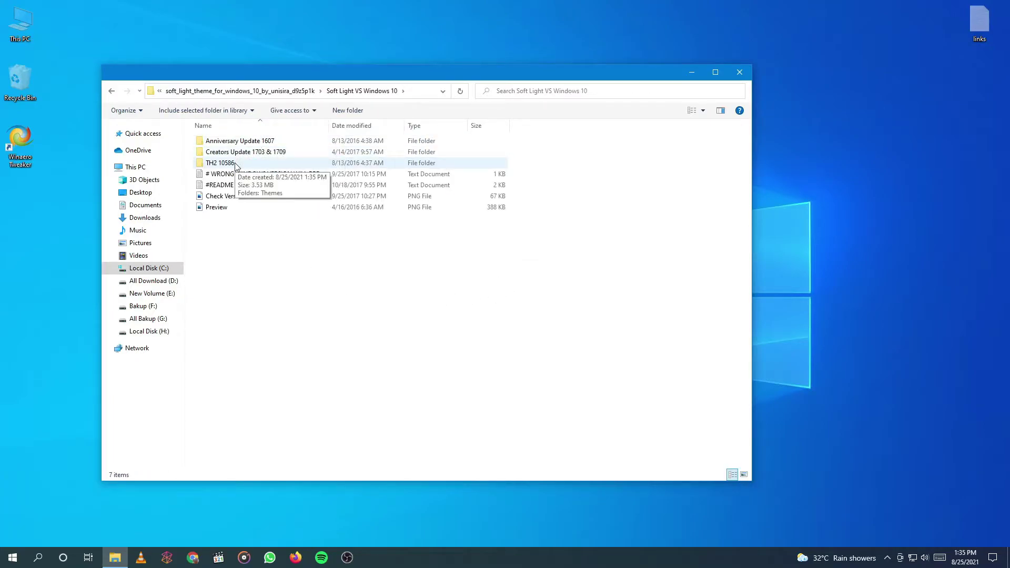
double_click(250, 179)
drag(364, 333, 359, 256)
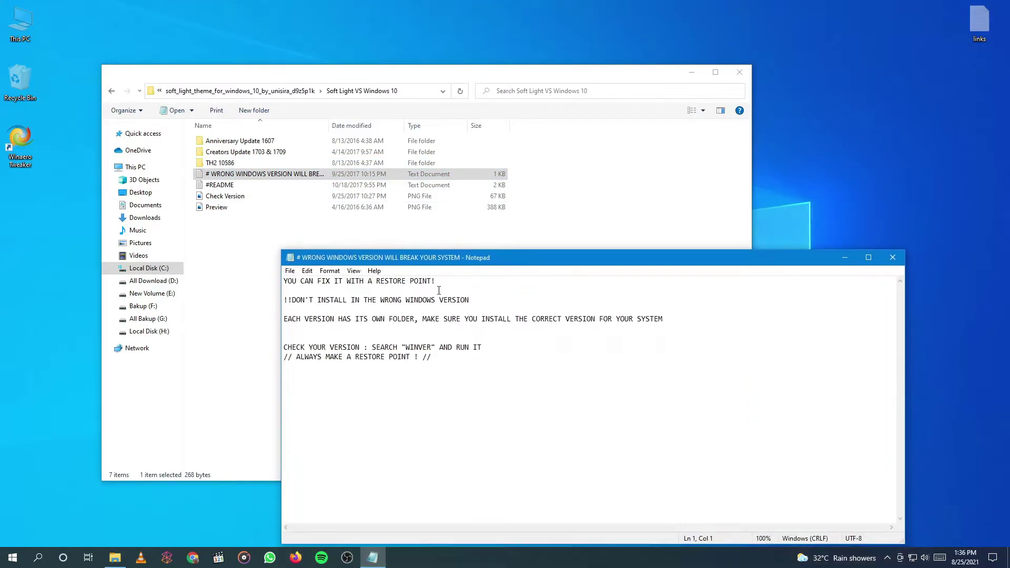
click(893, 258)
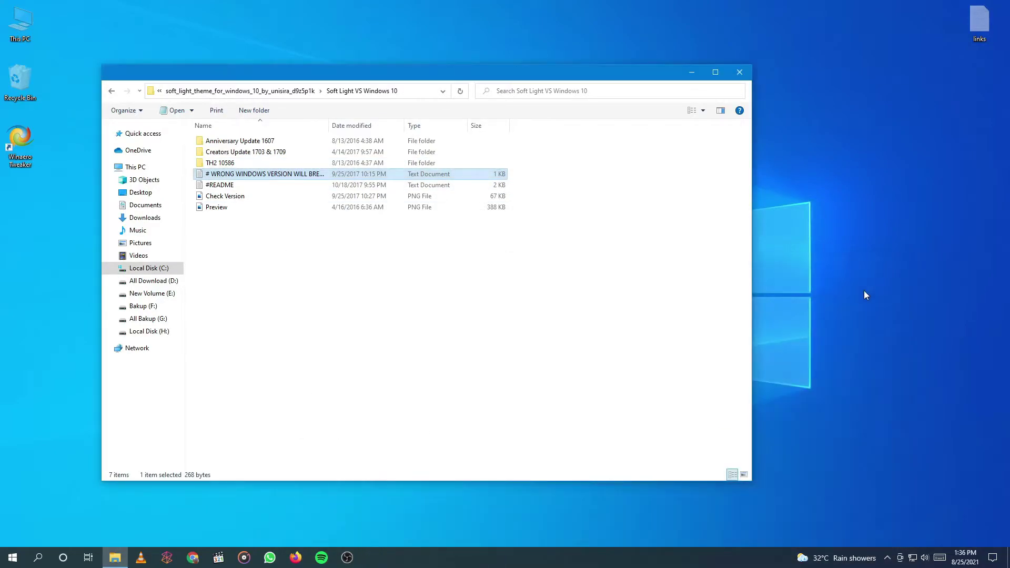
Copy the Soft Light folder and both theme files from the Themes folder of Creators Update 1703 & 1709
double_click(237, 152)
double_click(247, 142)
drag(242, 179, 253, 138)
right_click(254, 138)
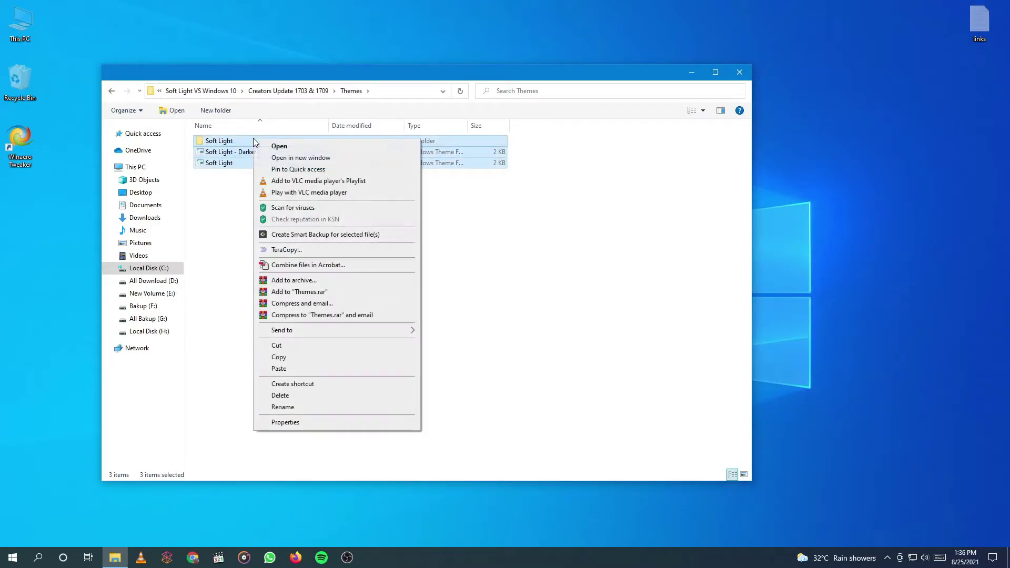
click(277, 357)
click(111, 91)
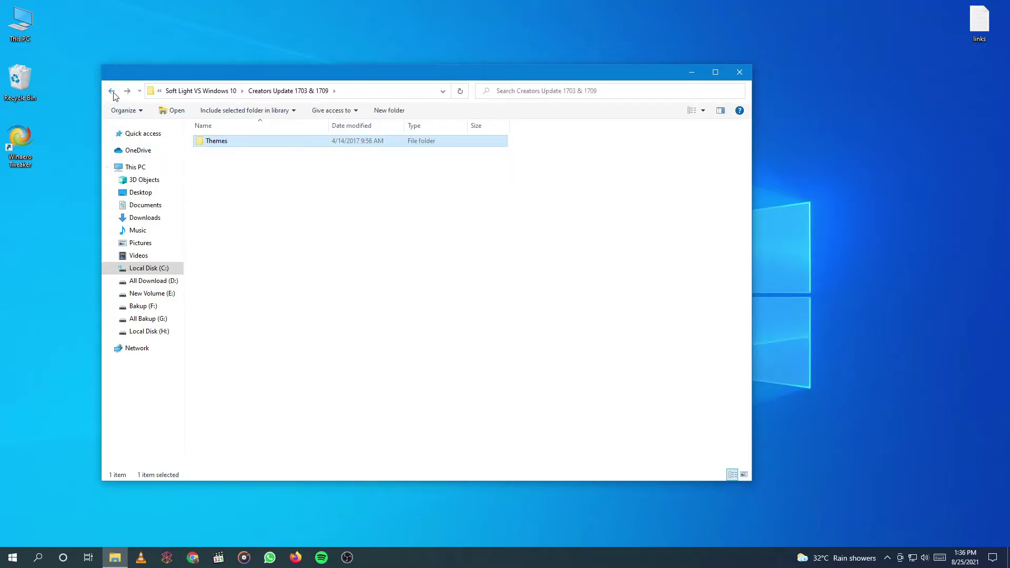
click(111, 91)
click(887, 558)
click(877, 537)
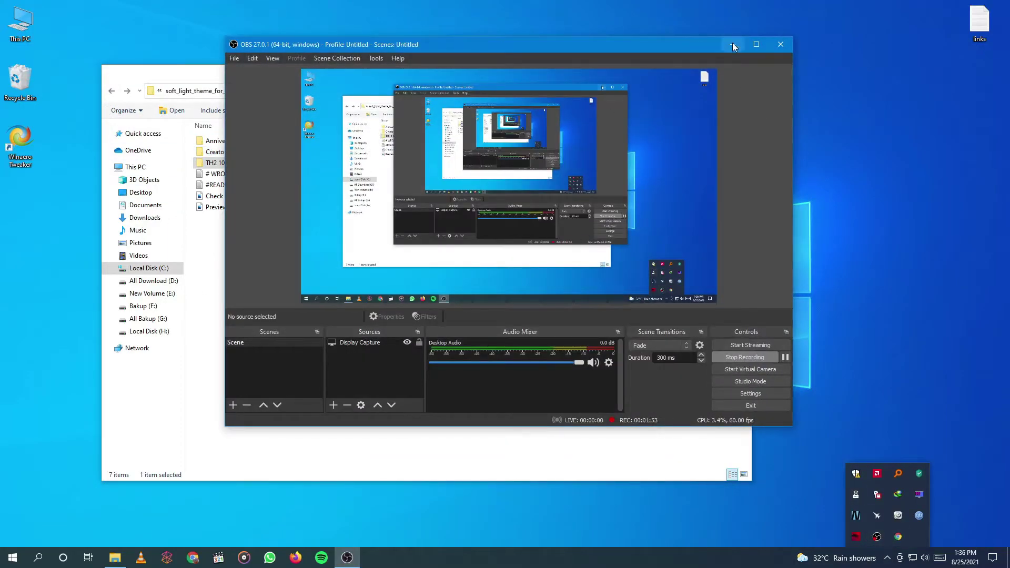
click(732, 44)
Paste the copied Soft Light theme files into C:\Windows\Resources\Themes and close the folder window
click(142, 268)
double_click(220, 284)
click(145, 268)
double_click(218, 252)
scroll(221, 253, down, 15)
double_click(226, 167)
double_click(216, 153)
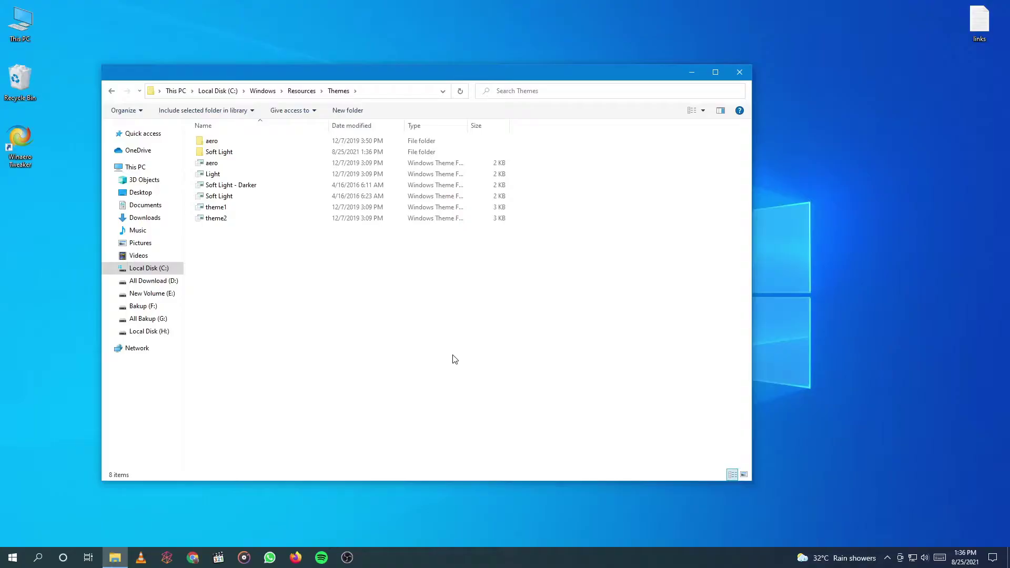
click(740, 73)
Apply the Soft Light theme in the Personalization settings, close them and refresh the desktop
right_click(576, 193)
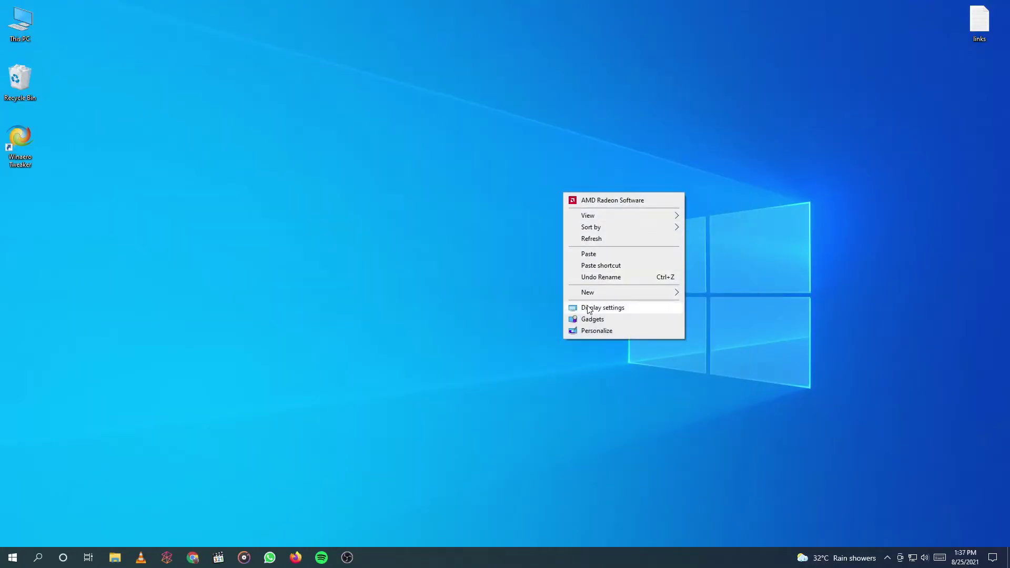
click(587, 329)
click(87, 204)
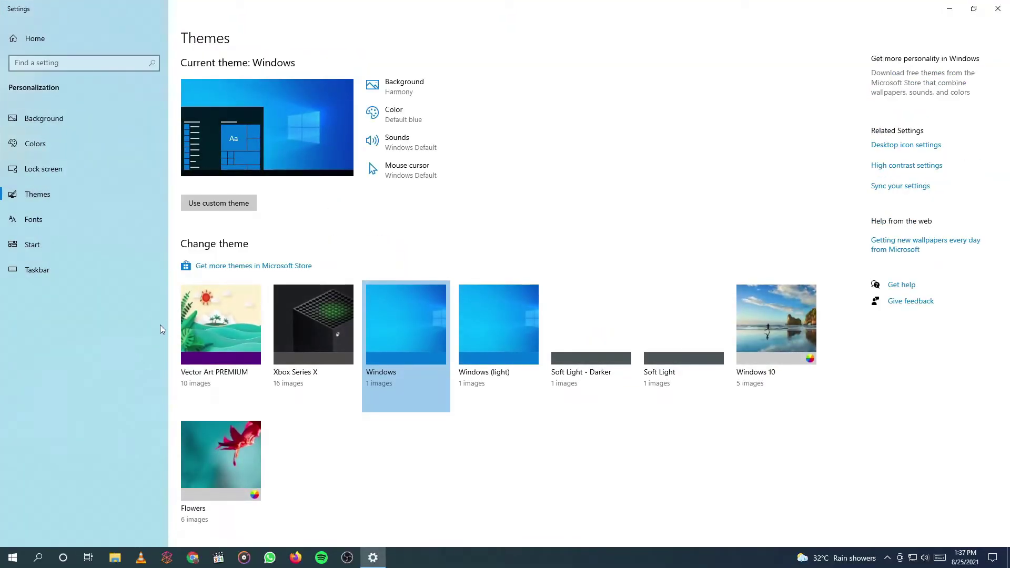
click(683, 370)
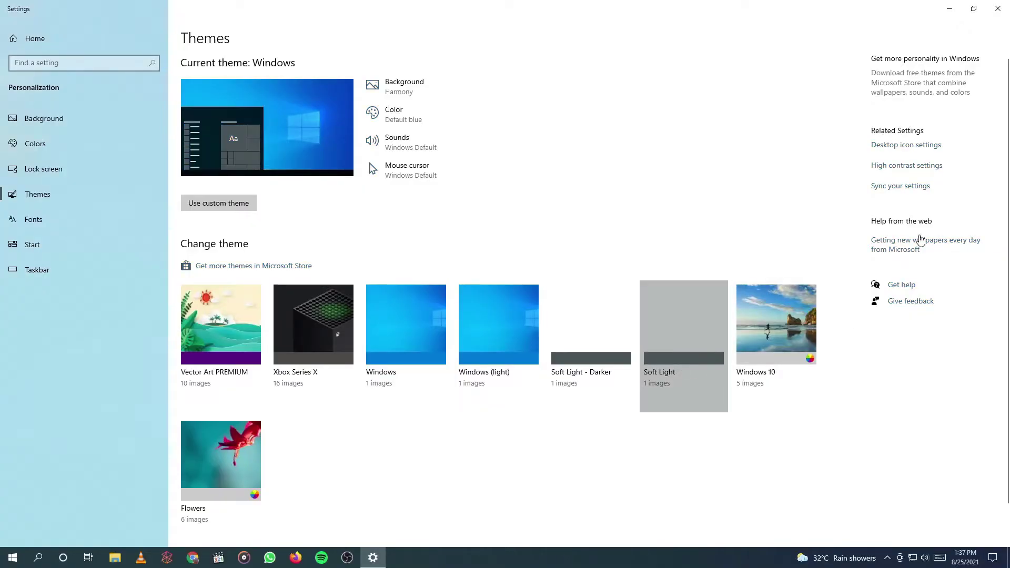
click(1002, 4)
right_click(576, 227)
click(599, 269)
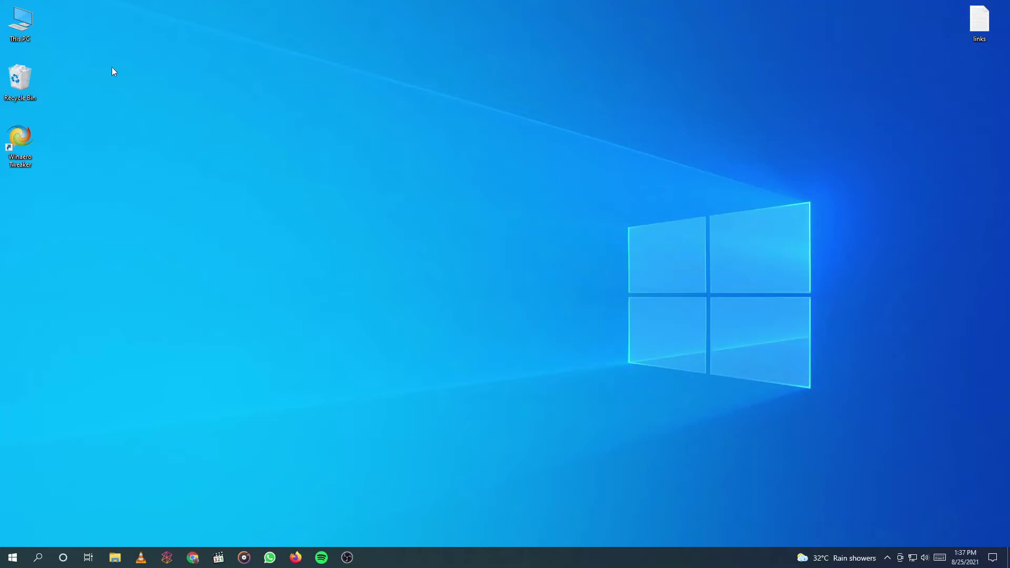
Install the cursor set from the install setup file in the VS 5.1 folder under C:\ztheme\THEME
double_click(20, 24)
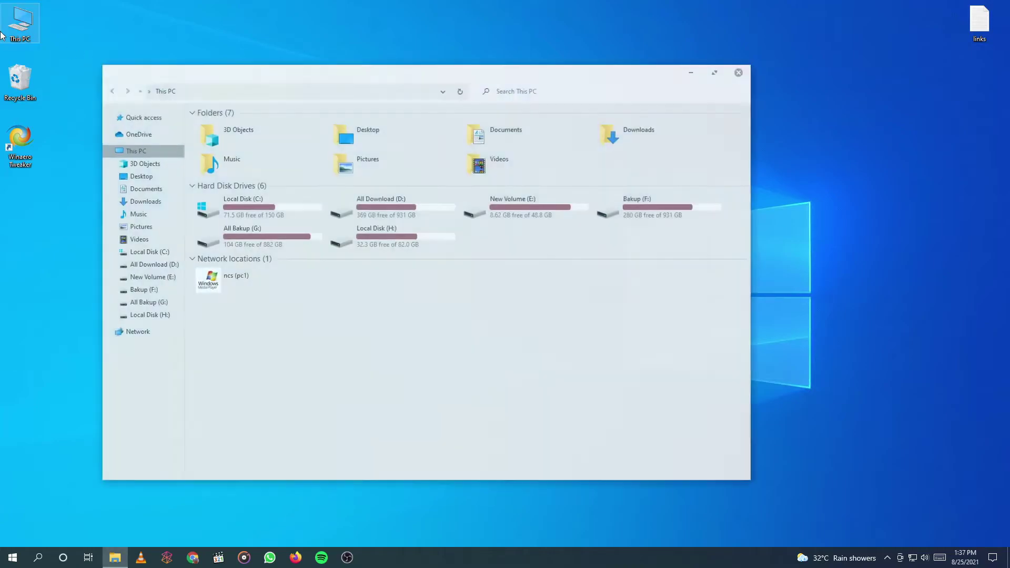
double_click(276, 215)
double_click(214, 268)
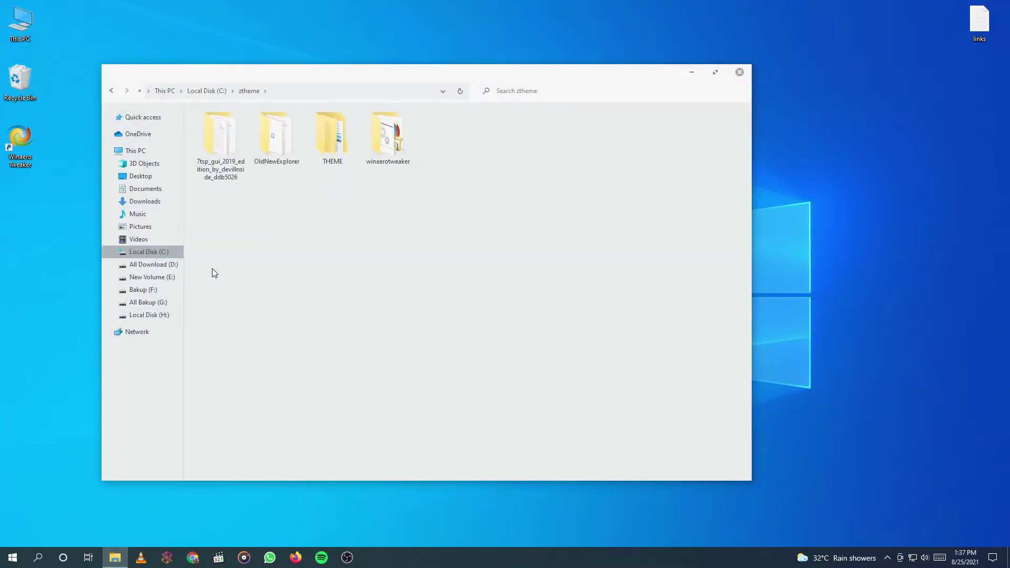
double_click(339, 141)
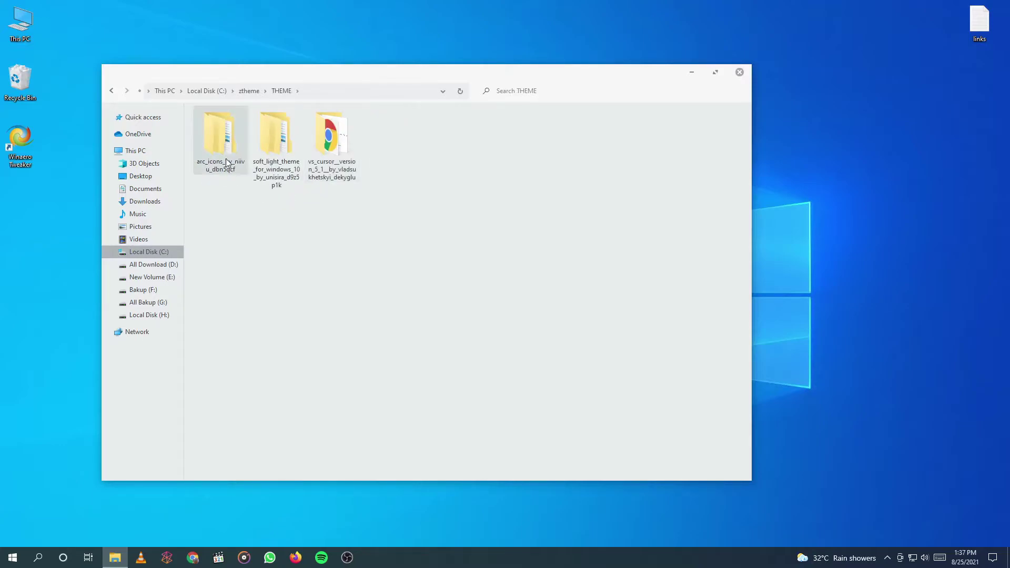
double_click(326, 145)
double_click(214, 135)
right_click(210, 178)
click(221, 199)
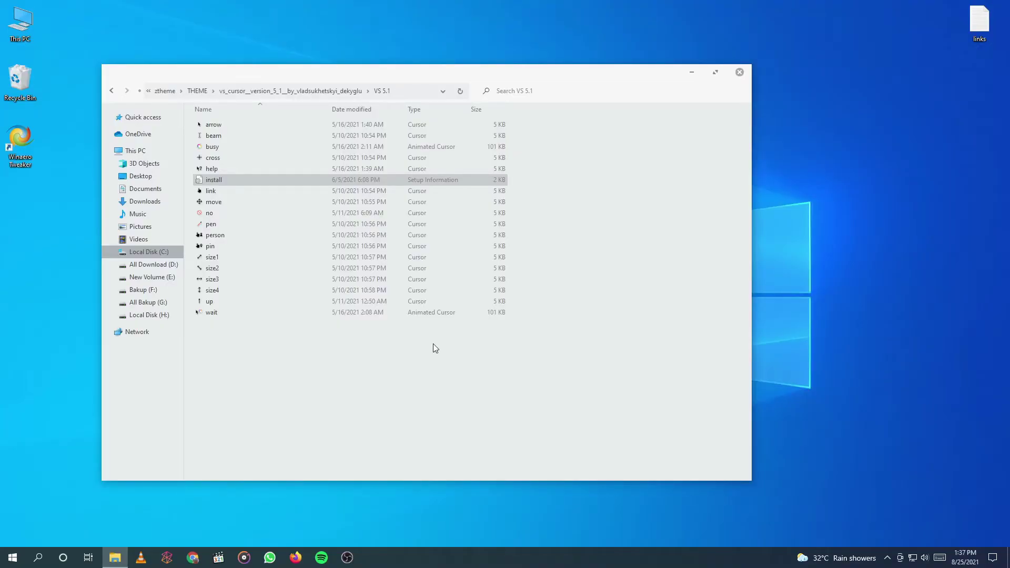
Set the mouse pointer scheme to VS 5.1 in the theme settings, agreeing to replace the original scheme
right_click(788, 343)
click(809, 481)
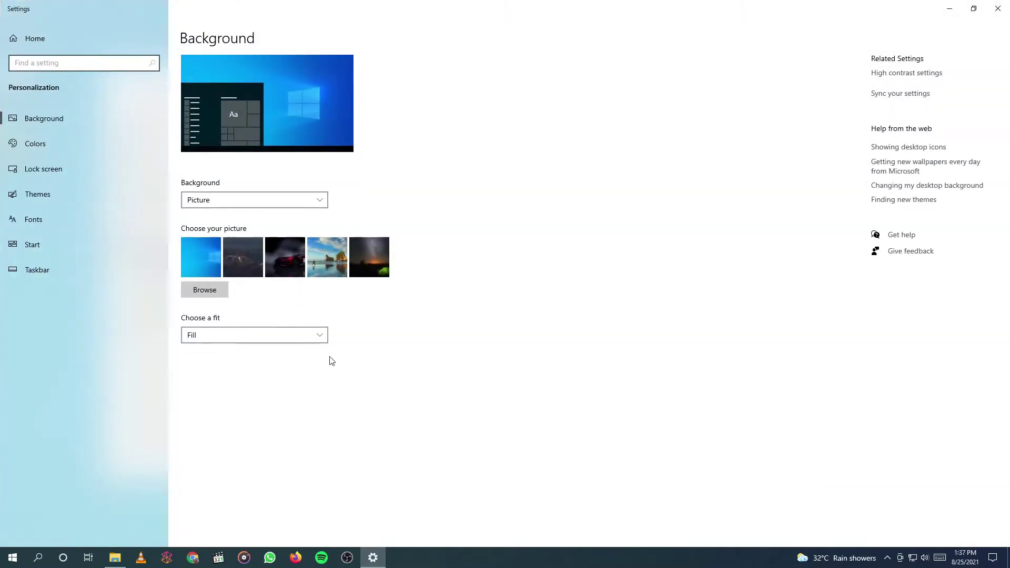
click(111, 198)
click(420, 175)
click(195, 165)
click(173, 173)
click(195, 165)
click(185, 266)
click(214, 338)
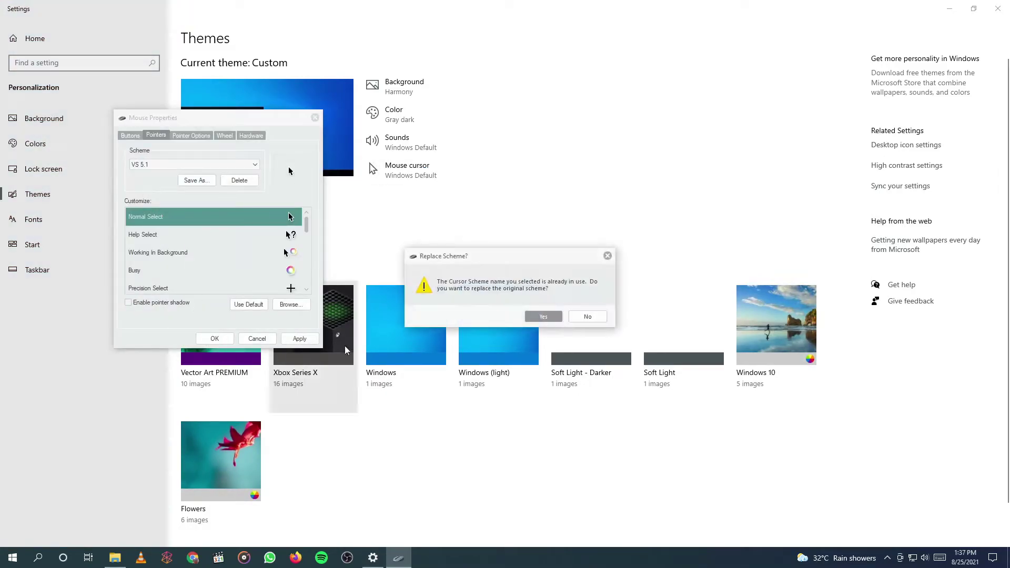
click(536, 313)
click(998, 8)
right_click(855, 109)
click(874, 157)
Rename the 7tsp ARC Symbolic file in the ARC Icon Theme folder, removing the .remove suffix after .7z
click(114, 92)
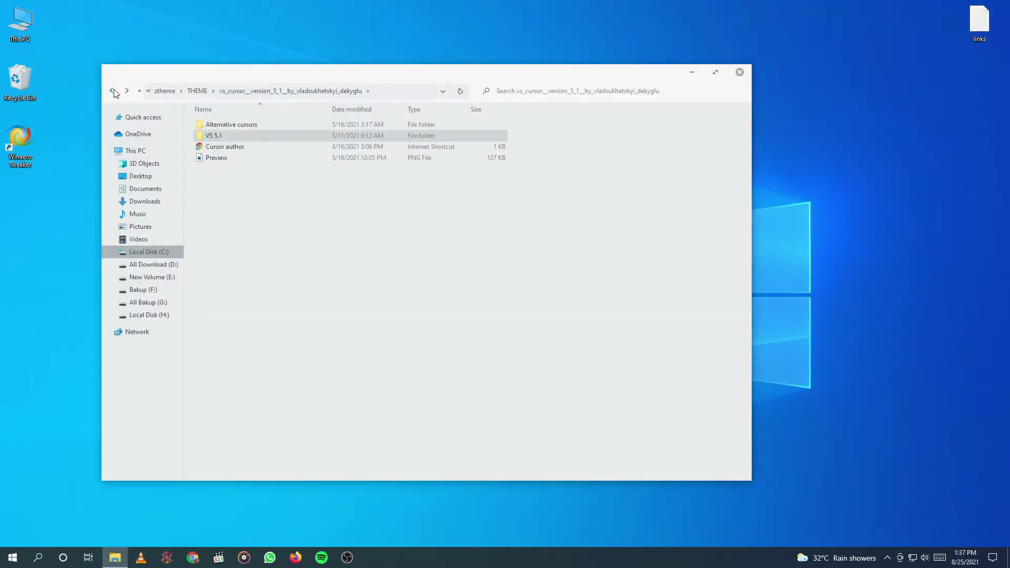
click(114, 92)
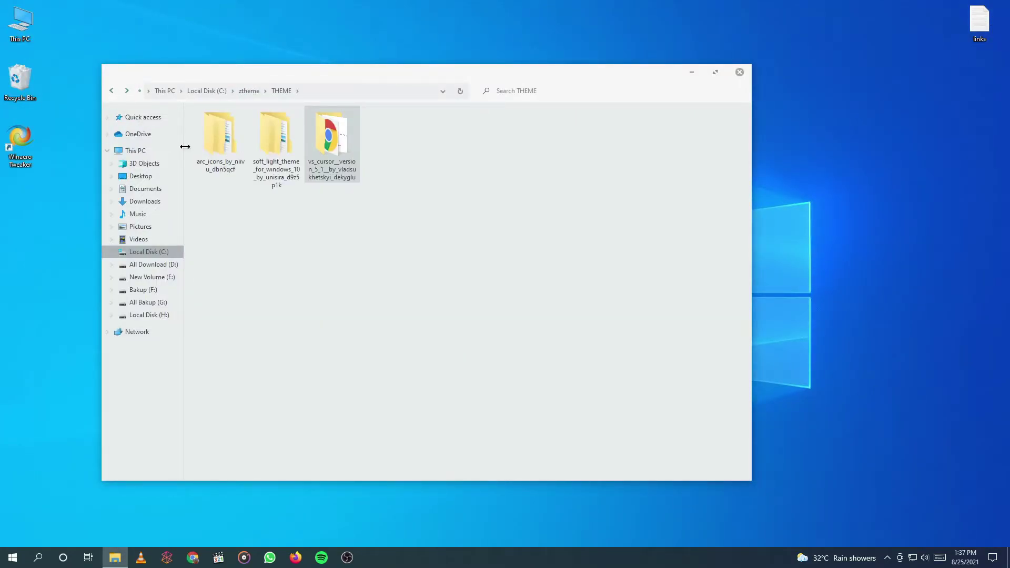
double_click(229, 130)
double_click(230, 124)
right_click(280, 125)
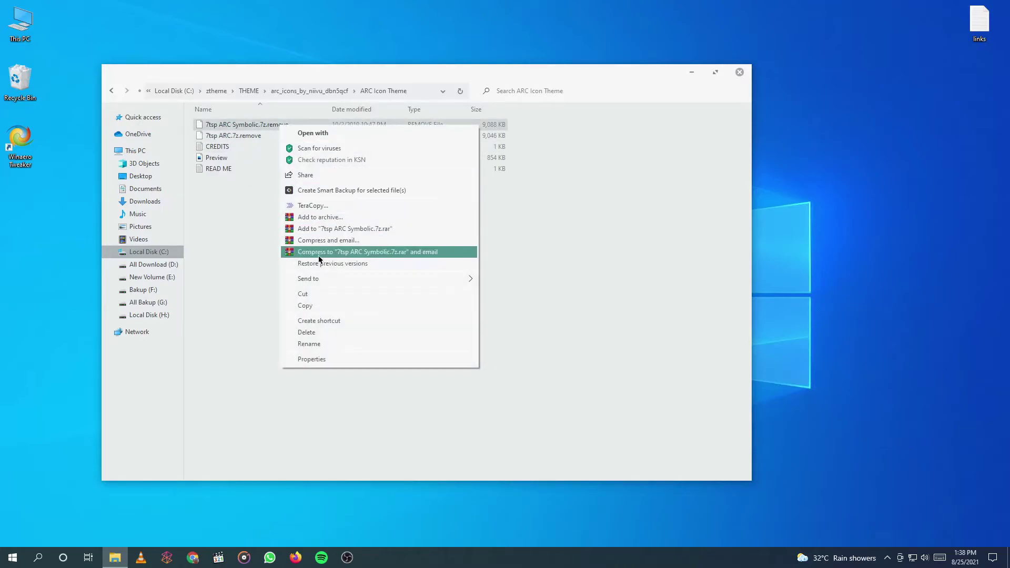
click(314, 343)
click(297, 125)
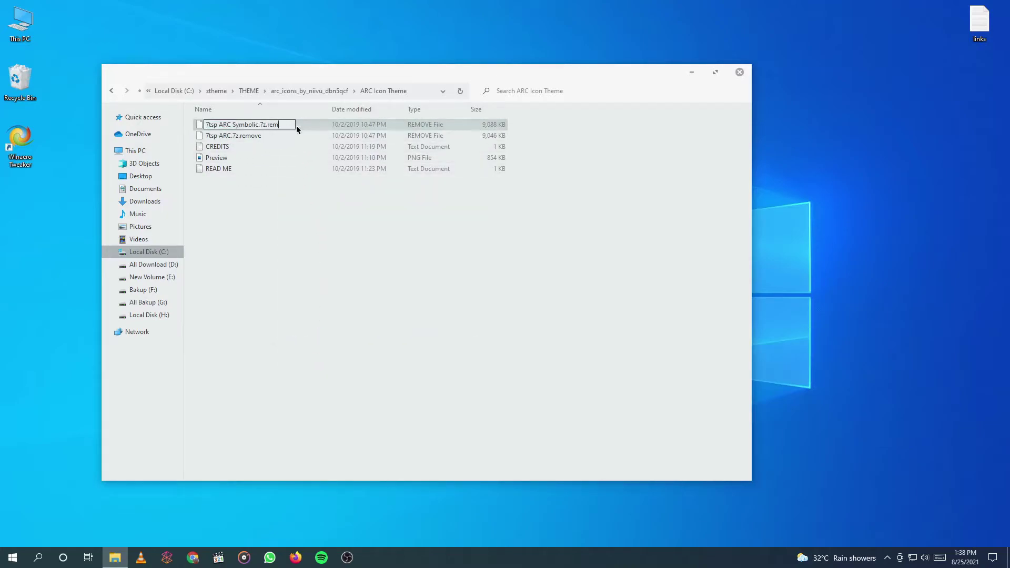
key(BackSpace)
key(BackSpace)
key(BackSpace)
key(BackSpace)
key(Return)
click(565, 286)
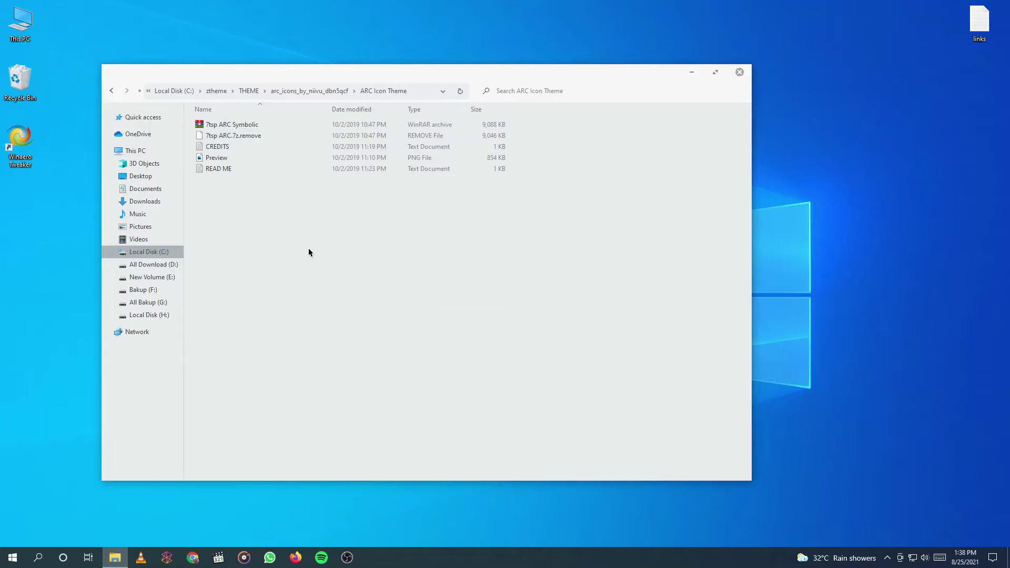
Rename 7tsp ARC.7z.remove to 7tsp ARC.7z and refresh the folder
right_click(254, 135)
click(279, 354)
key(BackSpace)
key(BackSpace)
key(BackSpace)
key(BackSpace)
key(BackSpace)
key(Return)
click(538, 284)
right_click(549, 285)
click(571, 327)
Change the 7tsp GUI v0.6(2019) file's extension to .exe in the 7tsp_gui_2019_edition folder
click(115, 91)
click(112, 91)
click(111, 91)
double_click(208, 150)
right_click(248, 125)
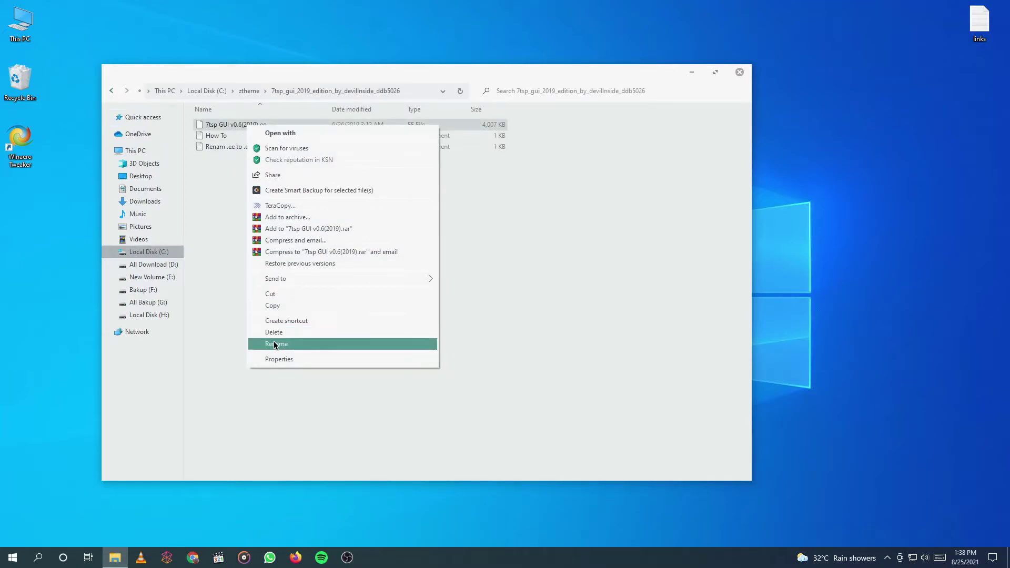
click(274, 343)
click(263, 124)
text(X)
key(Return)
click(552, 283)
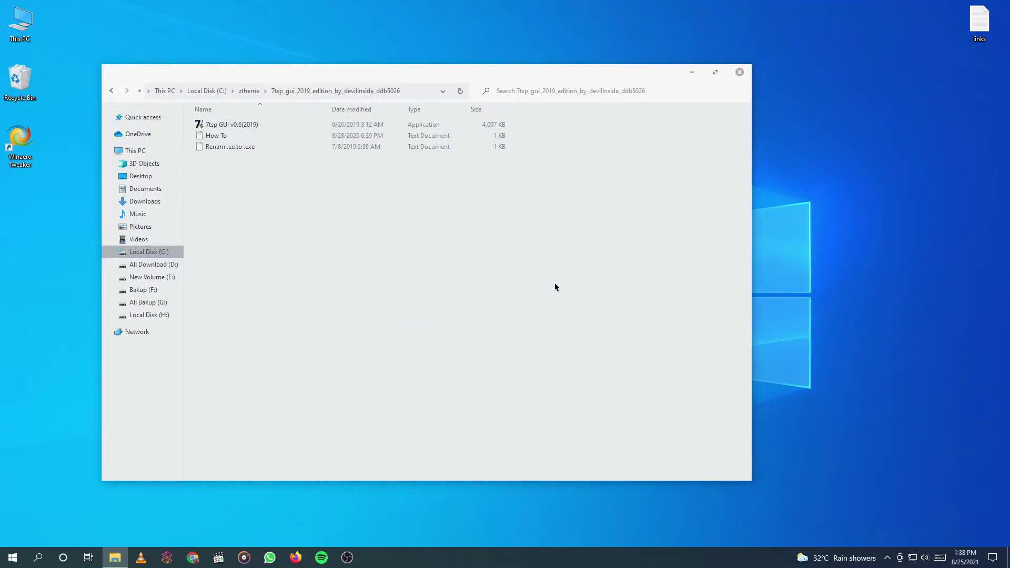
Launch 7tsp GUI v0.6(2019) and accept its agreement
right_click(258, 128)
click(235, 124)
right_click(235, 125)
click(258, 134)
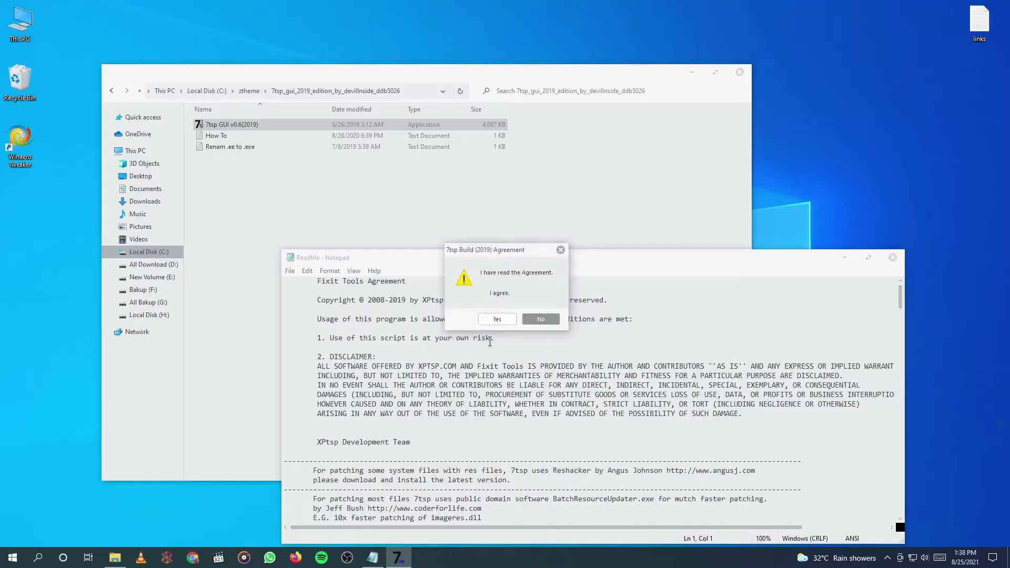
click(500, 325)
Add the 7tsp ARC archive as a custom pack from the ARC Icon Theme folder inside C:\ztheme\THEME
click(416, 226)
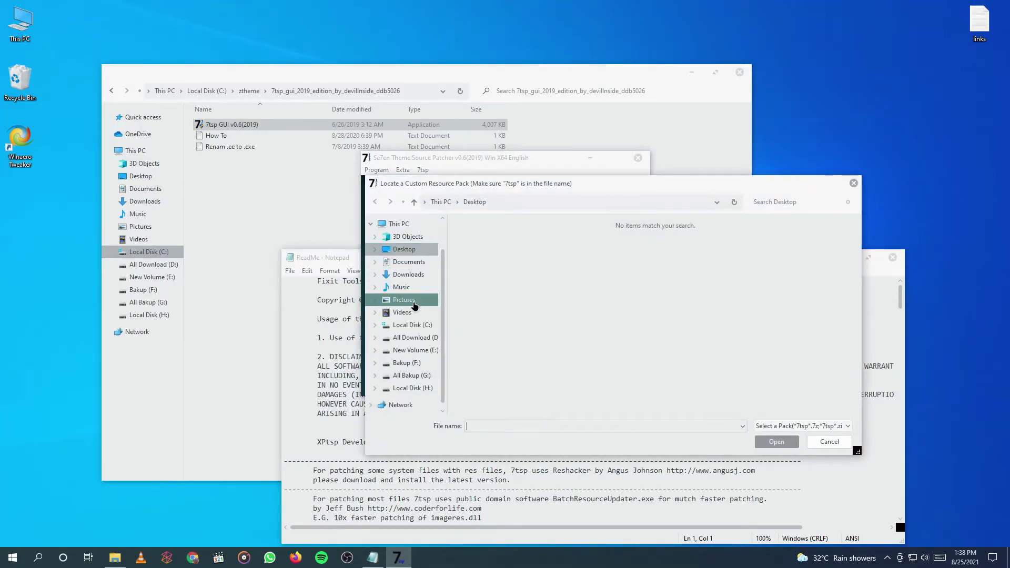
click(414, 328)
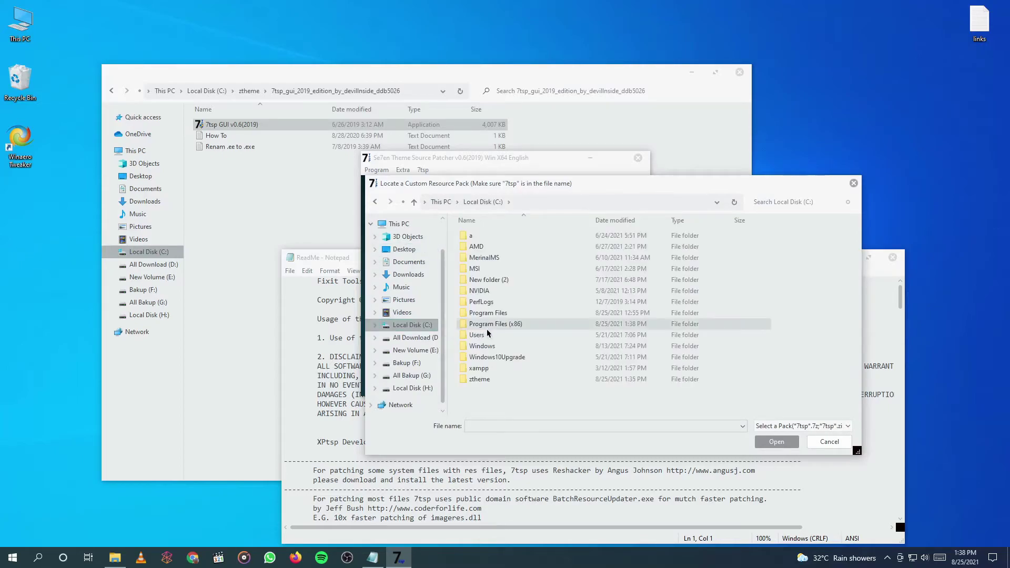
double_click(495, 387)
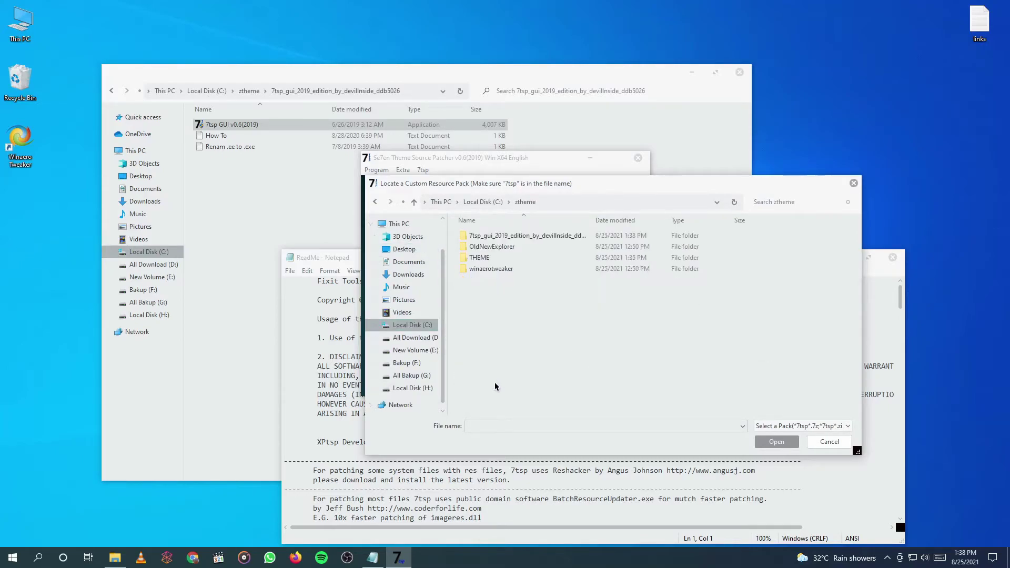
double_click(486, 258)
double_click(486, 236)
double_click(487, 236)
click(486, 247)
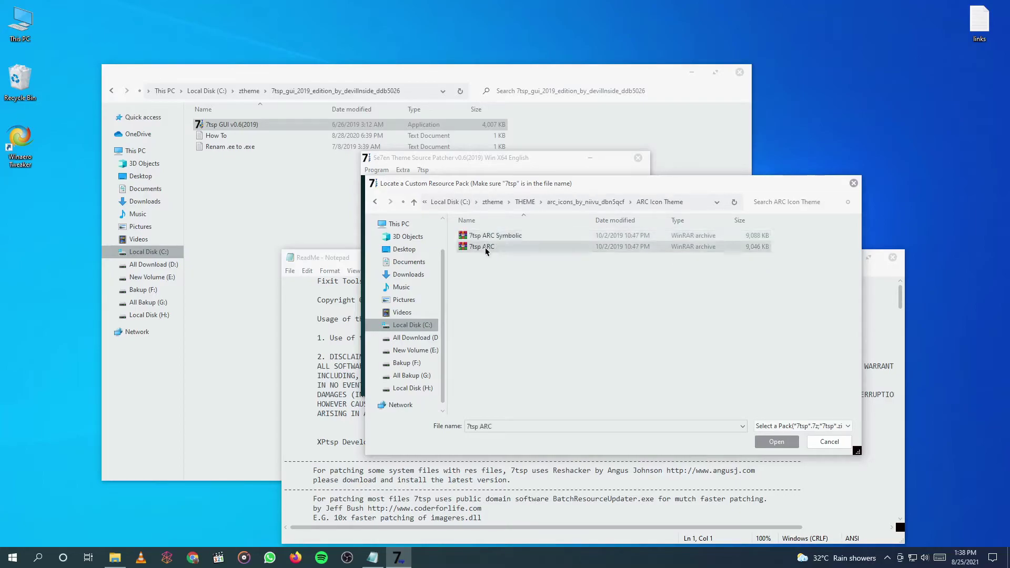
click(787, 444)
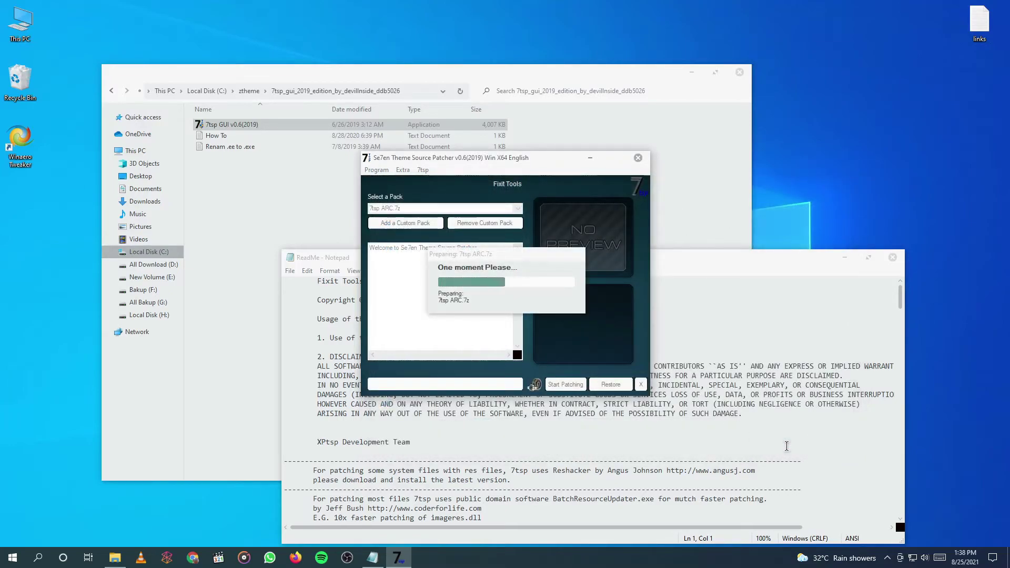
Close the ReadMe and the 7tsp folder window, and start patching with the 7tsp ARC pack
click(892, 258)
click(740, 73)
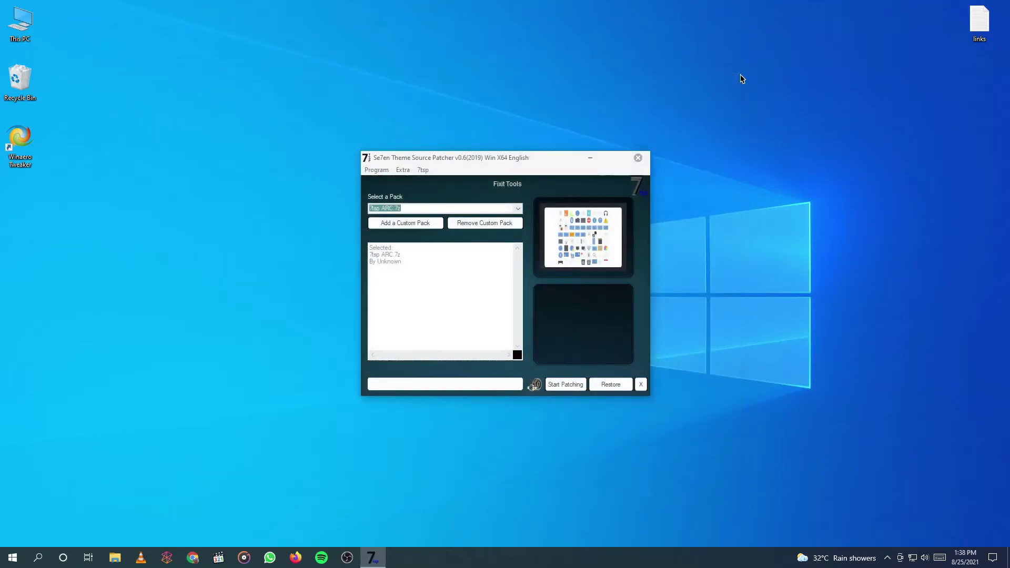
click(560, 385)
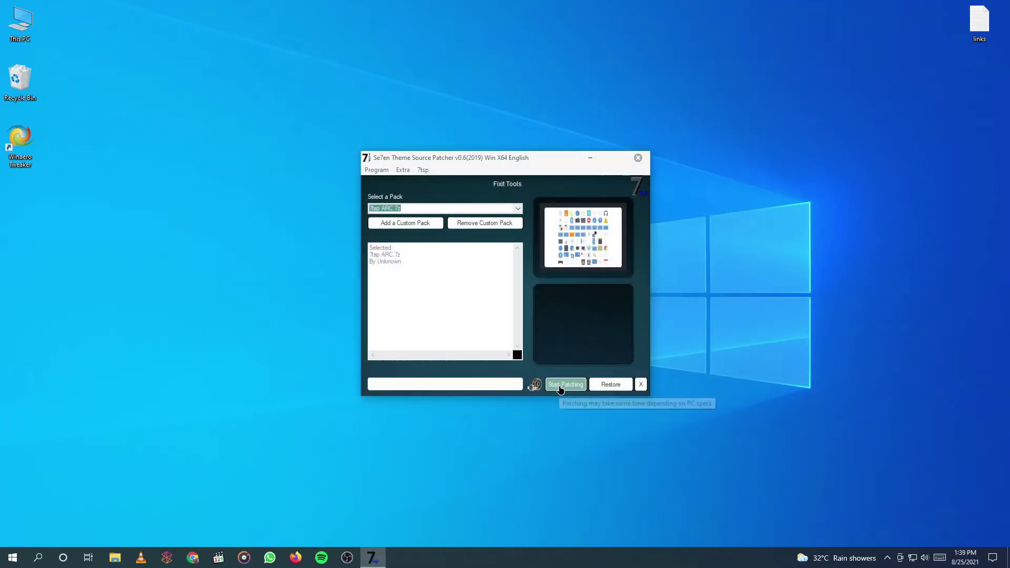
click(502, 331)
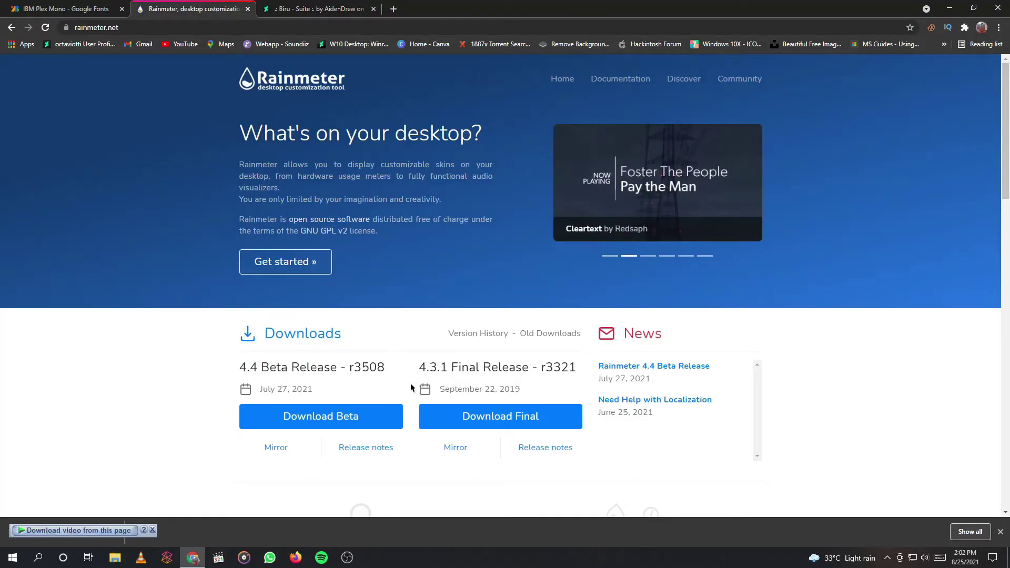
Download the Rainmeter 4.3.1 final release installer and the IBM Plex Mono font family from Google Fonts
click(471, 416)
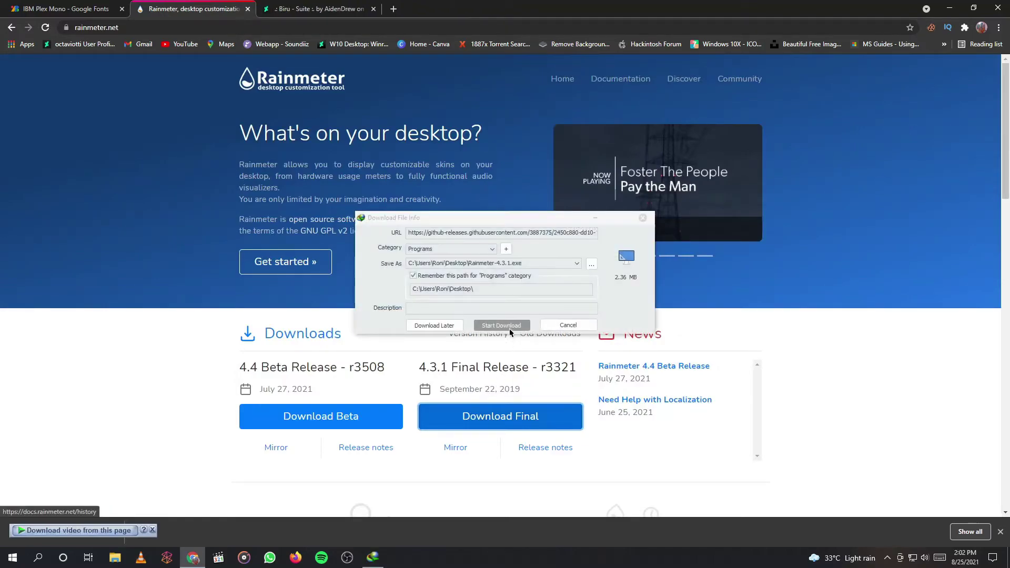
click(510, 324)
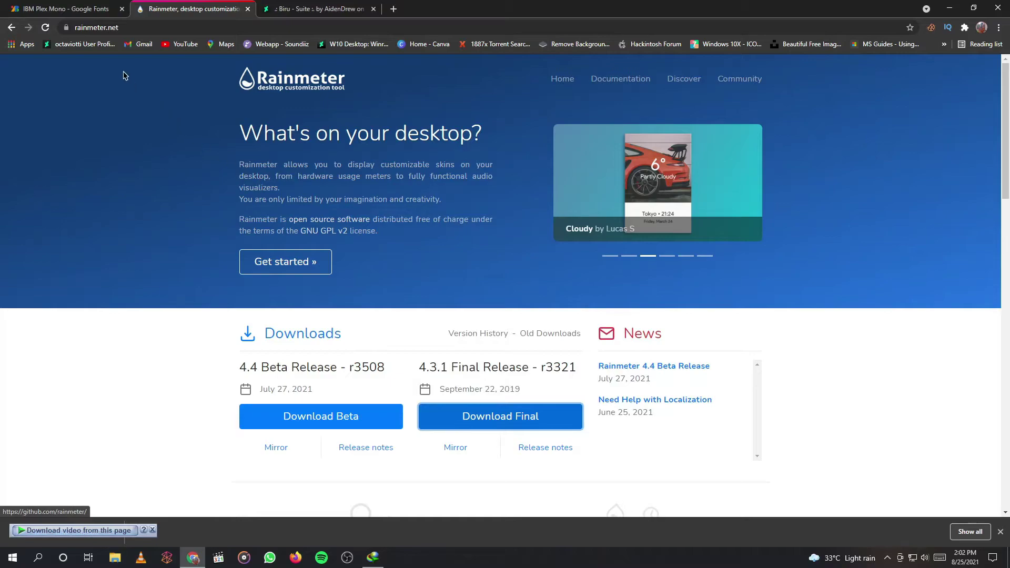
click(103, 10)
click(797, 121)
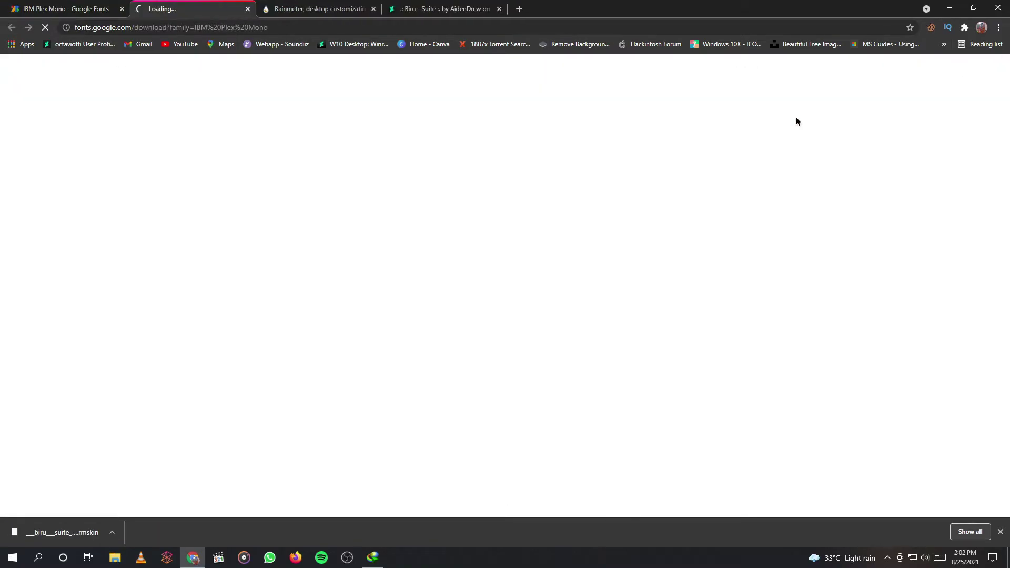
click(487, 315)
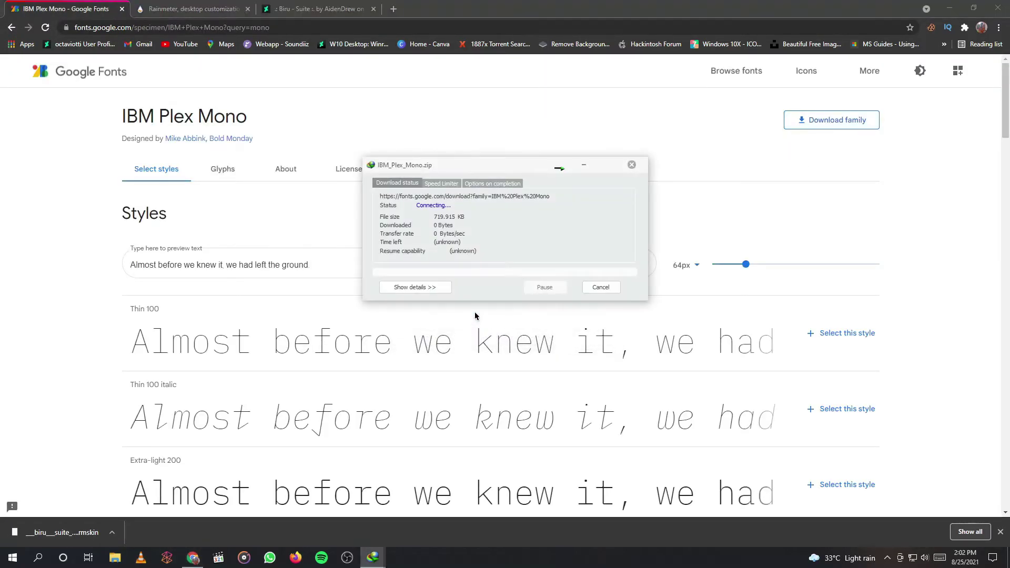
click(427, 316)
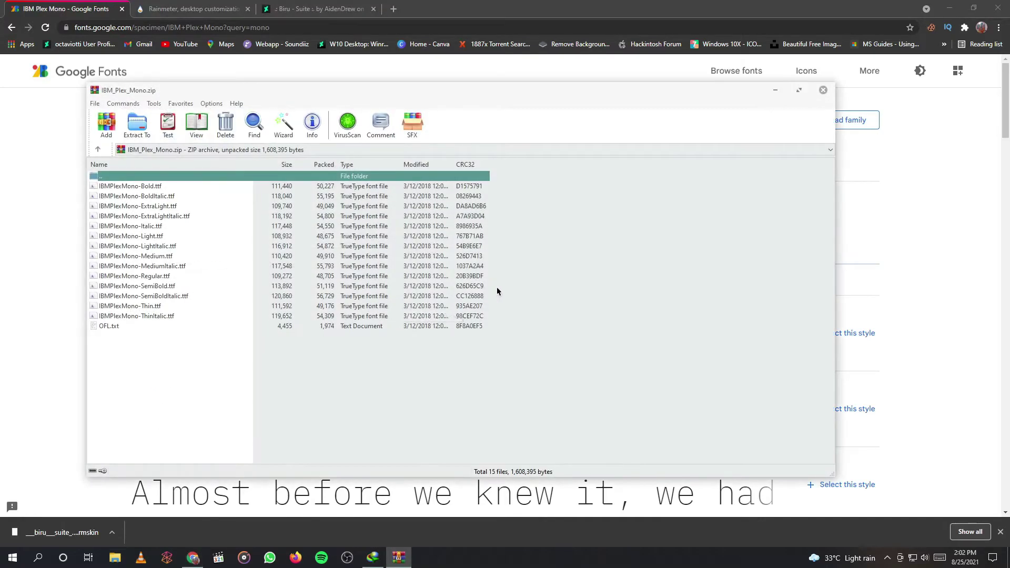
click(823, 90)
click(998, 8)
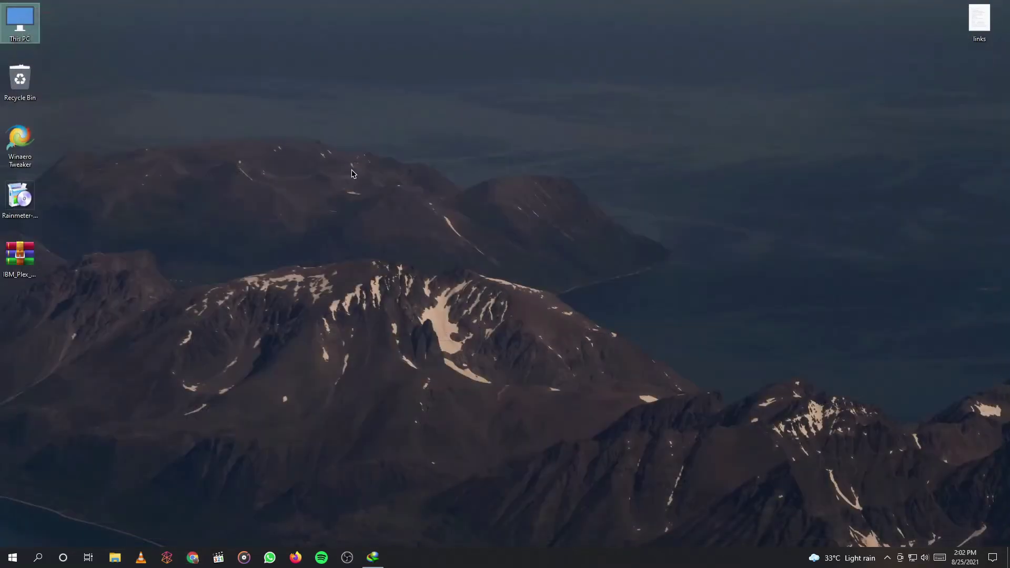
Install Rainmeter from the downloaded desktop installer with English as the installer language
double_click(12, 196)
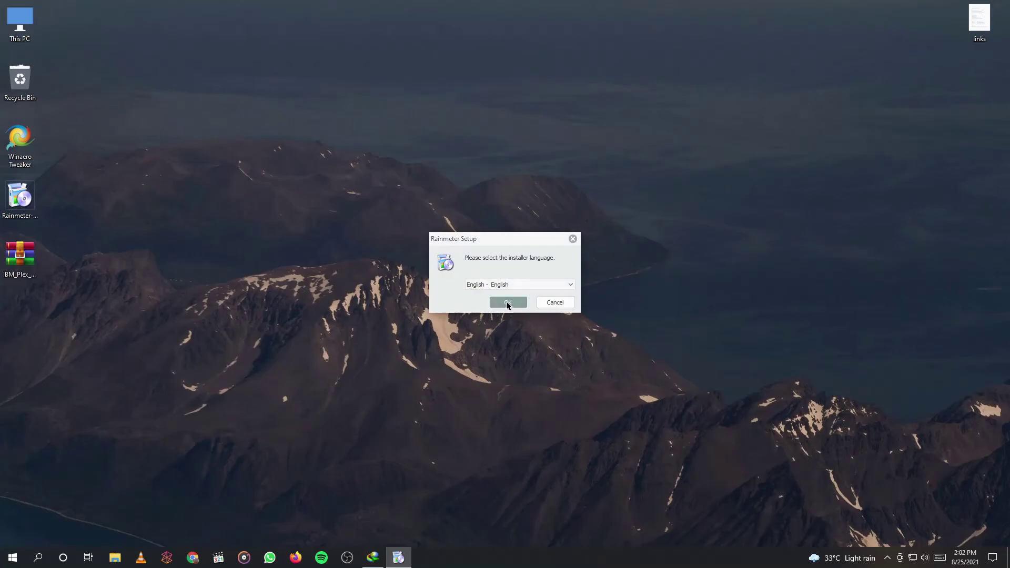
click(507, 303)
click(560, 362)
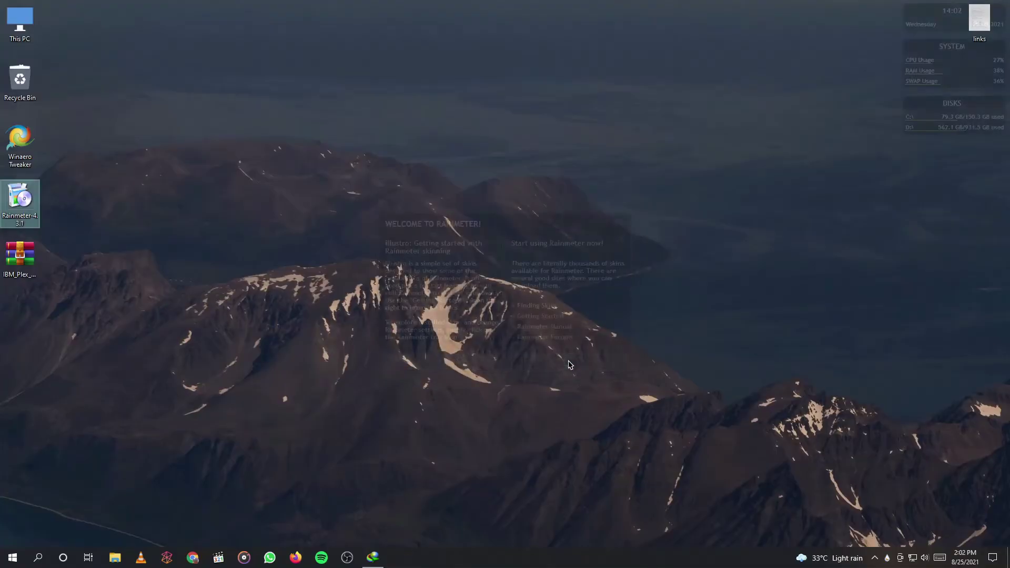
Unload the default illustro skins: Welcome, Disks, System and the clock
right_click(570, 310)
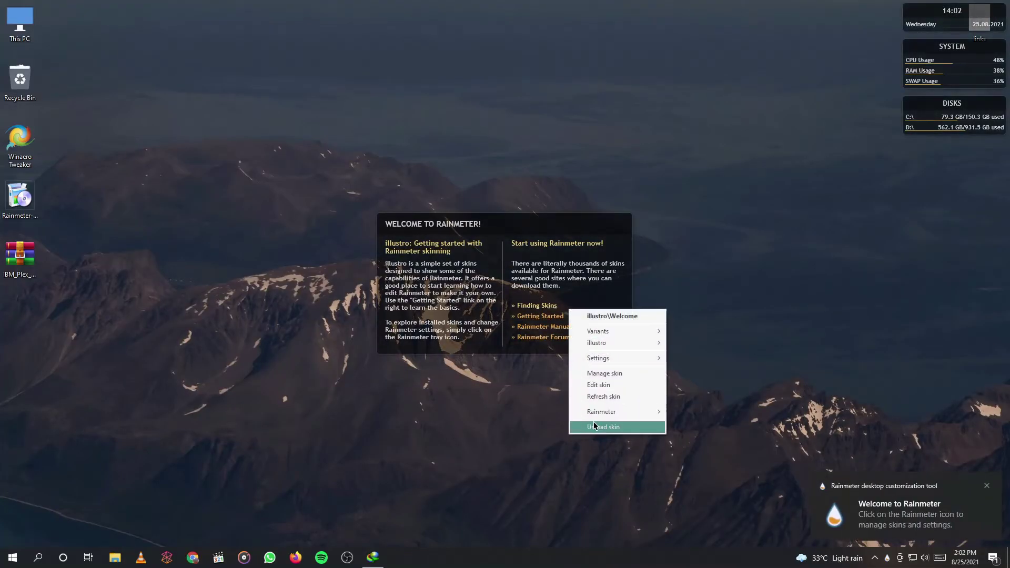
click(651, 427)
right_click(966, 135)
click(942, 250)
right_click(947, 78)
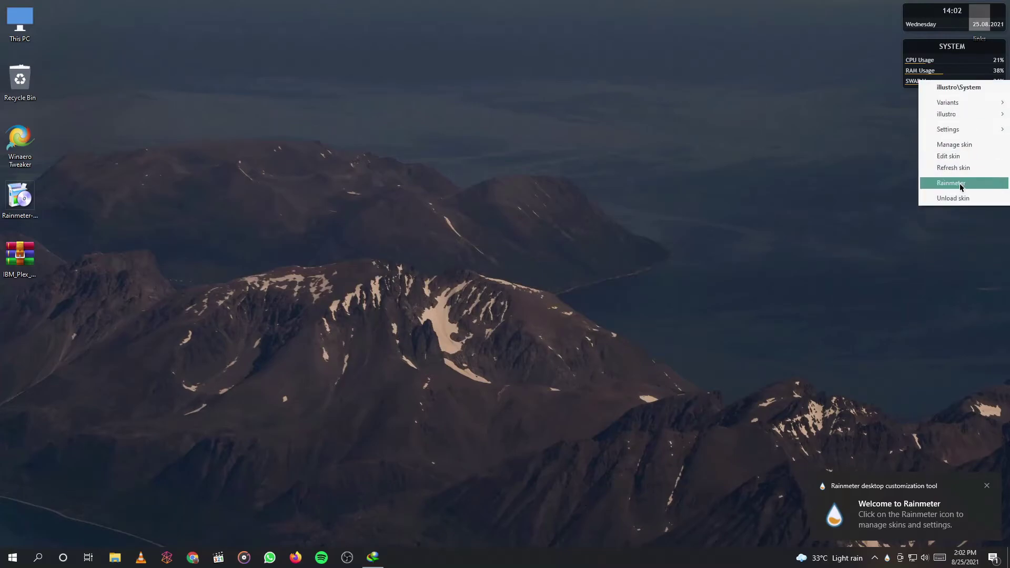
click(942, 199)
right_click(953, 19)
click(950, 133)
Refresh the desktop and move the Rainmeter installer to the Recycle Bin
right_click(490, 242)
click(513, 288)
drag(20, 199, 20, 77)
Extract the IBM_Plex_Mono archive on the desktop and install all the IBMPlexMono font files from the extracted folder
right_click(19, 257)
click(60, 305)
double_click(31, 213)
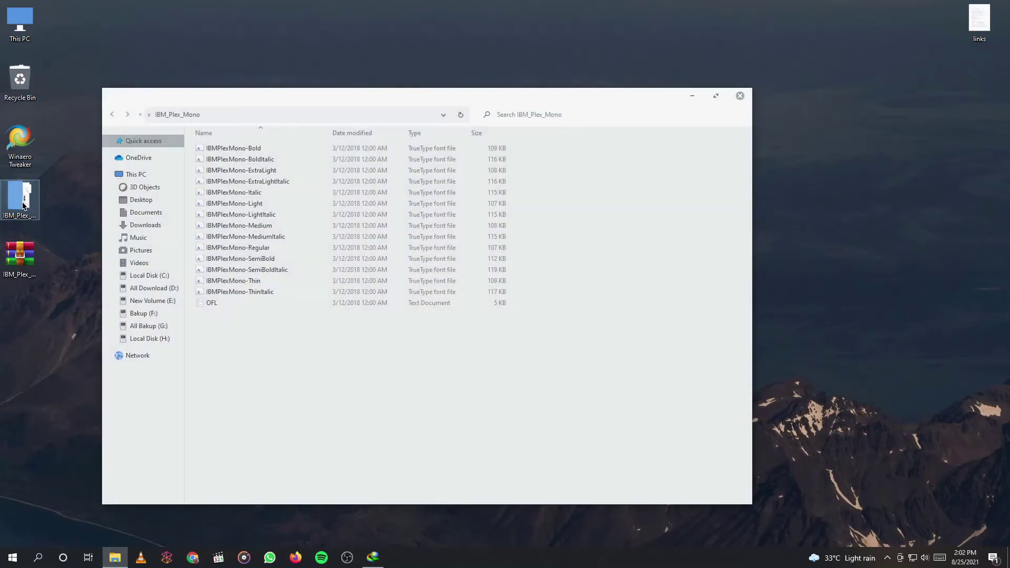
drag(535, 294, 394, 149)
right_click(396, 151)
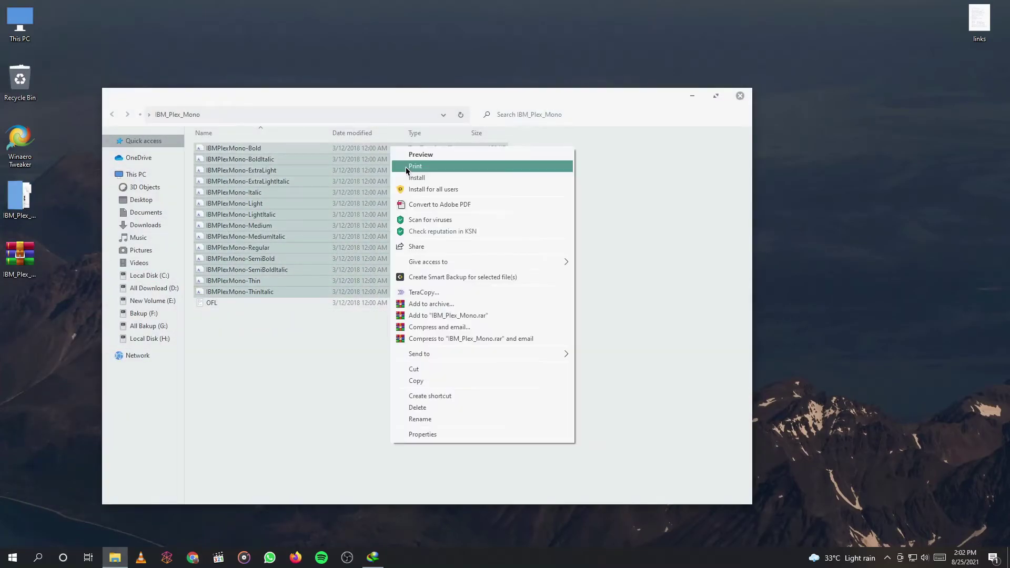
click(411, 165)
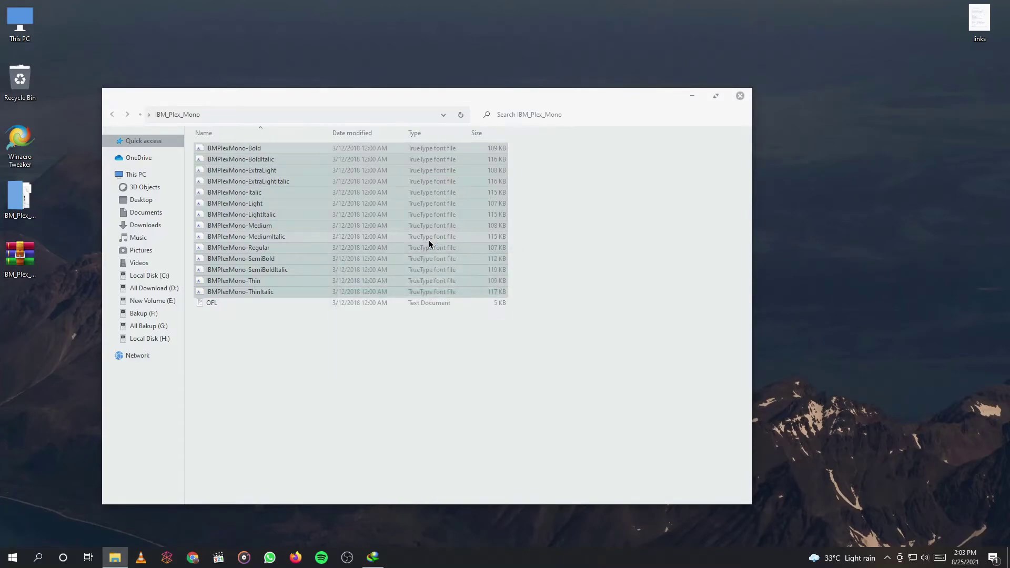
Move the IBM_Plex_Mono folder and archive to the Recycle Bin and refresh the desktop
key(alt+F4)
drag(63, 181, 21, 84)
right_click(172, 133)
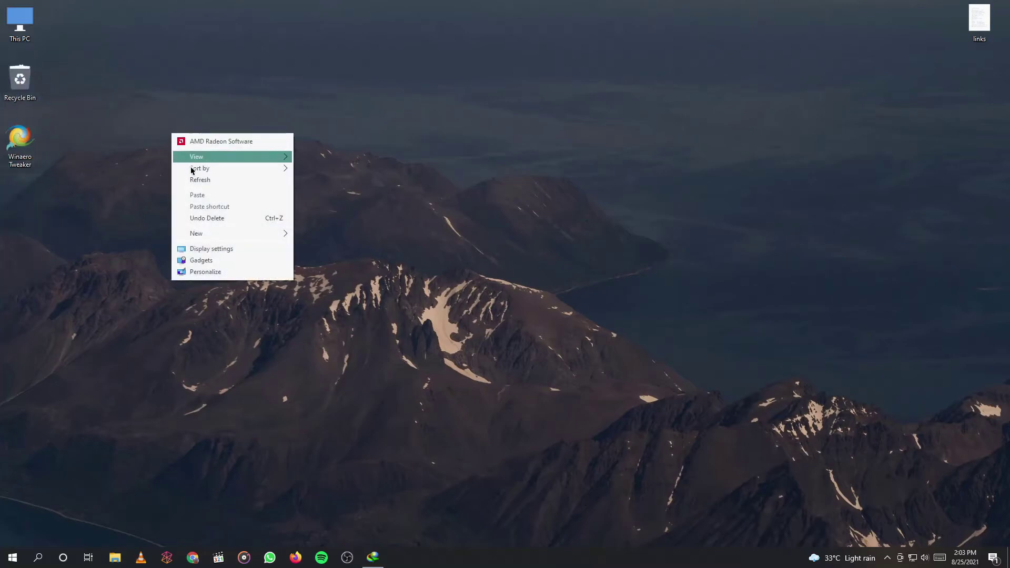
click(221, 178)
Launch Winaero Tweaker and open the System Font page under Advanced Appearance Settings
right_click(28, 142)
click(51, 149)
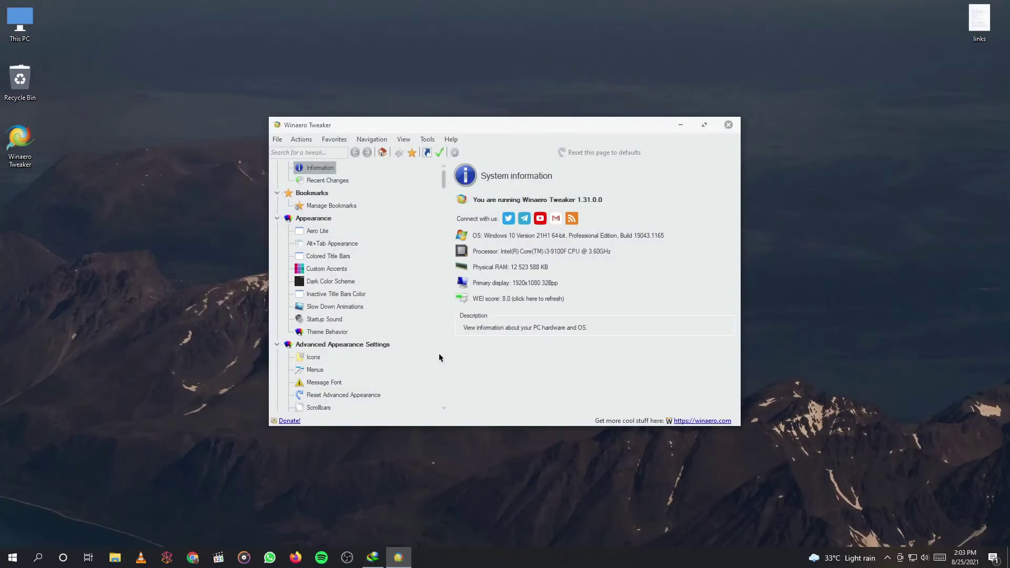
scroll(439, 353, down, 4)
click(323, 370)
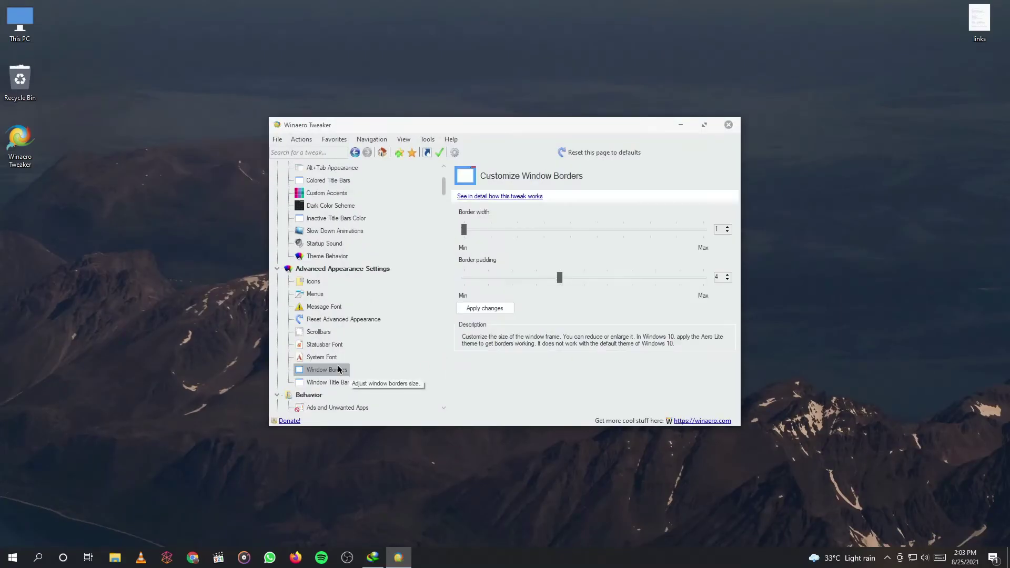
click(320, 358)
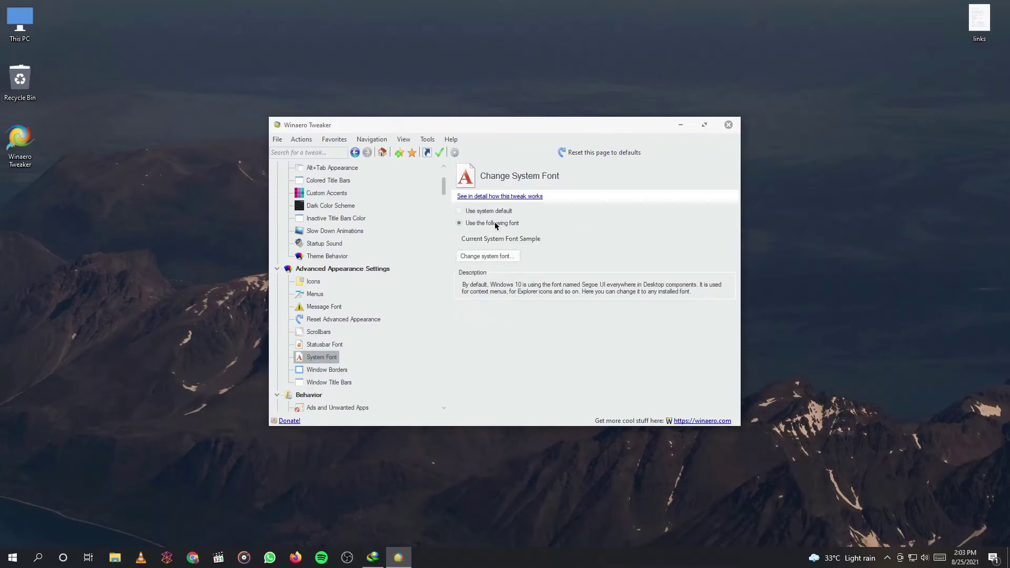
Open the installed fonts list for the system font and browse down through it
click(494, 256)
scroll(494, 257, down, 20)
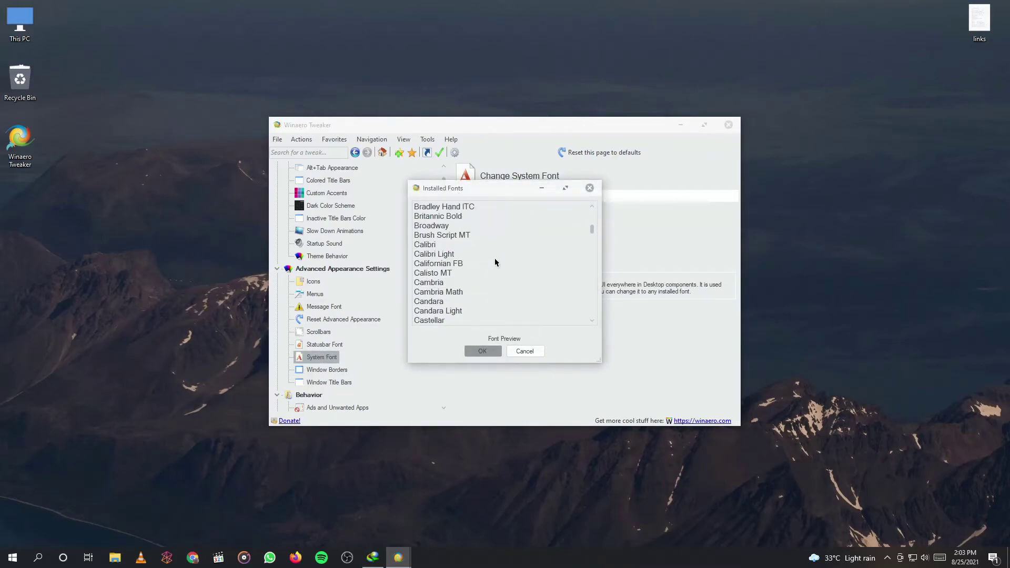
scroll(495, 261, down, 20)
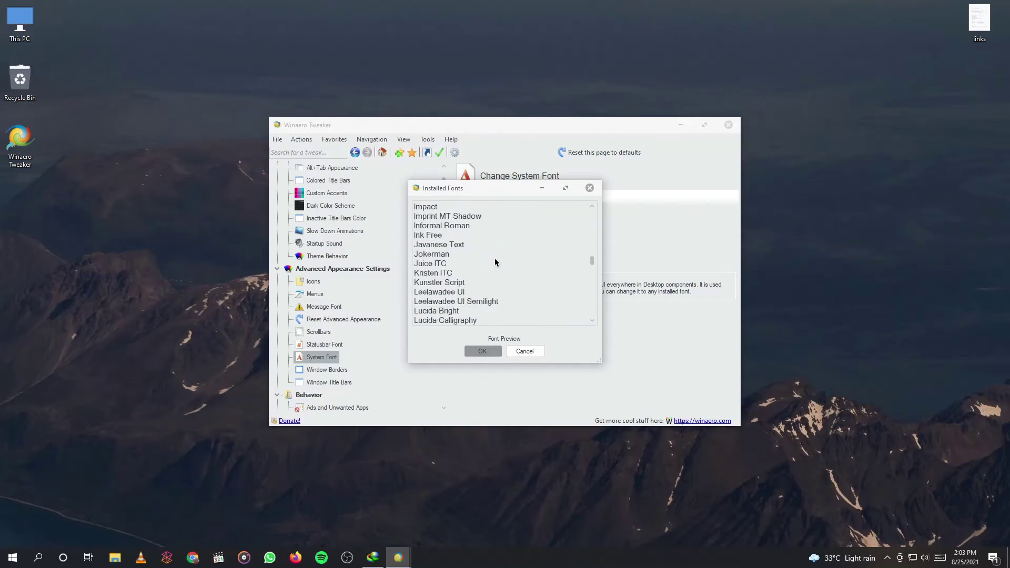
scroll(495, 262, down, 10)
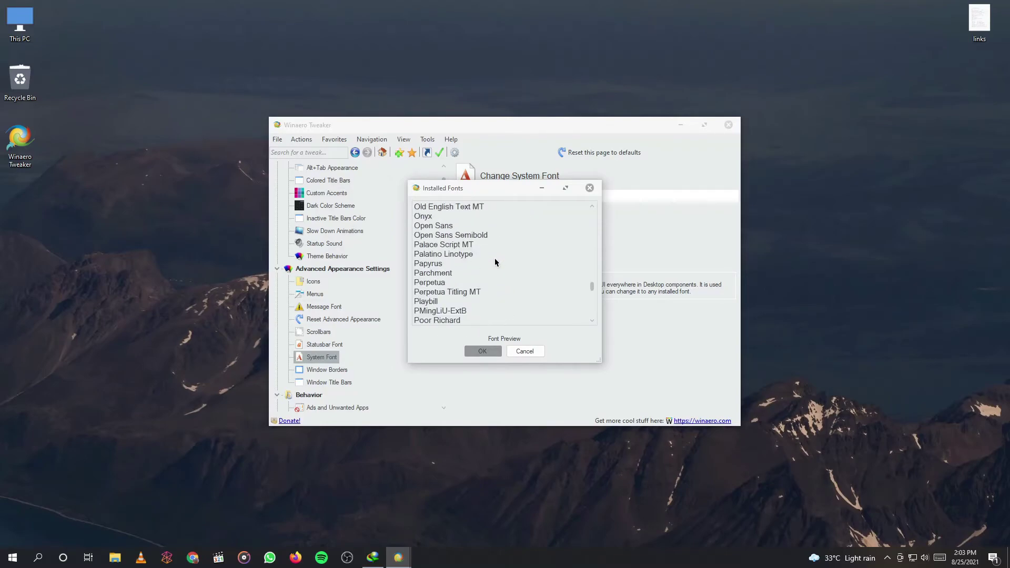